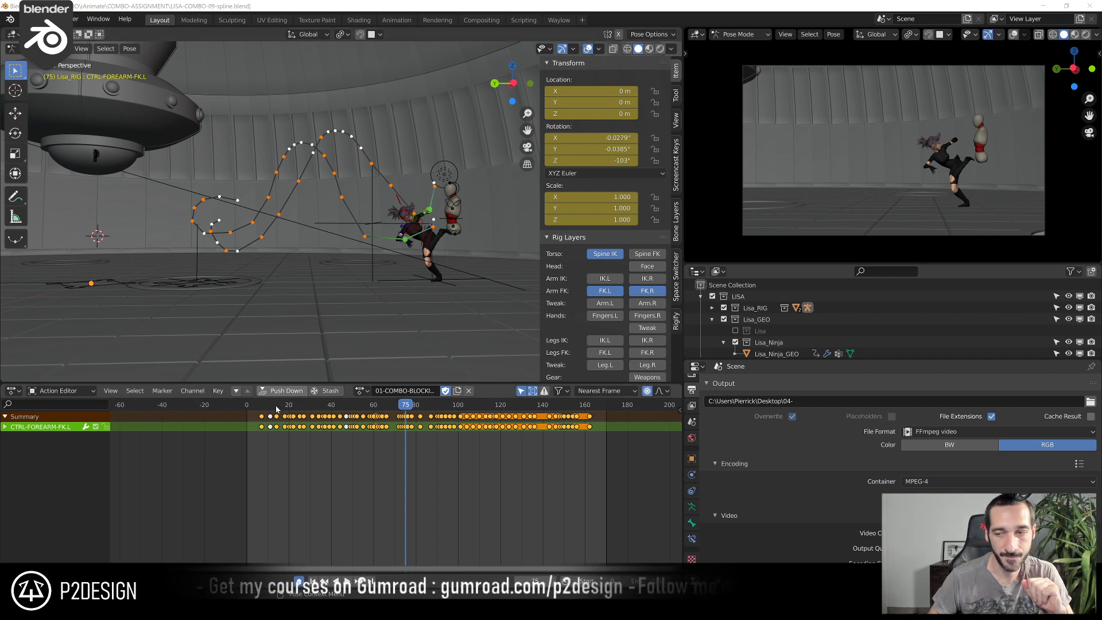
# - Examine the animation between frames 29 and 65, with the torso control selected, comparing the poses with the motion paths
pyautogui.moveTo(266, 406); pyautogui.dragTo(354, 473)
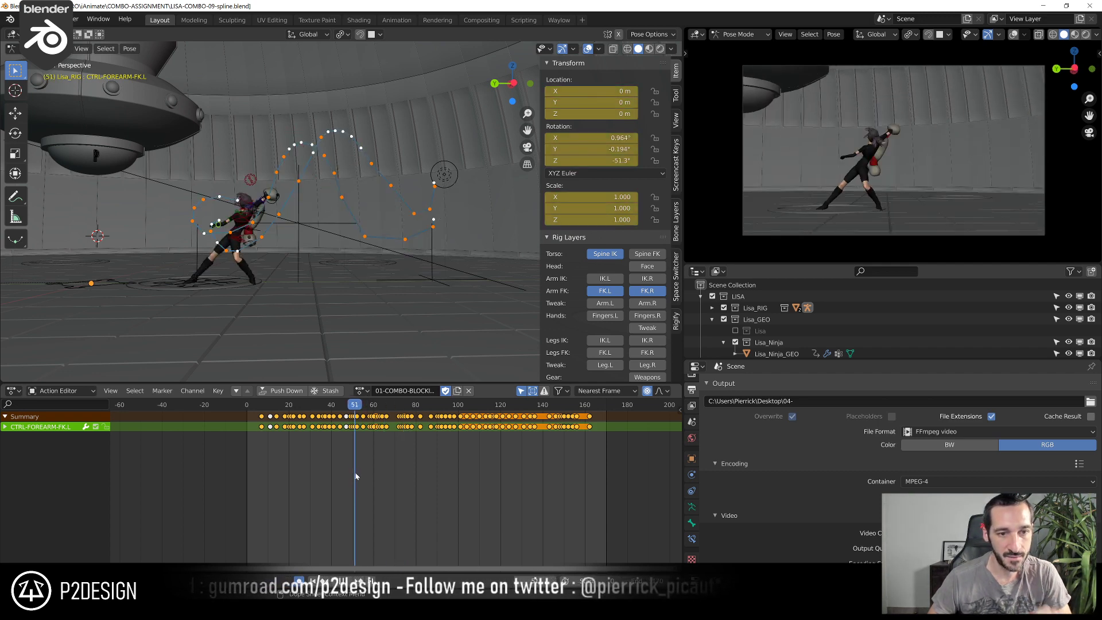
pyautogui.scroll(4, 203, 261)
pyautogui.click(145, 261)
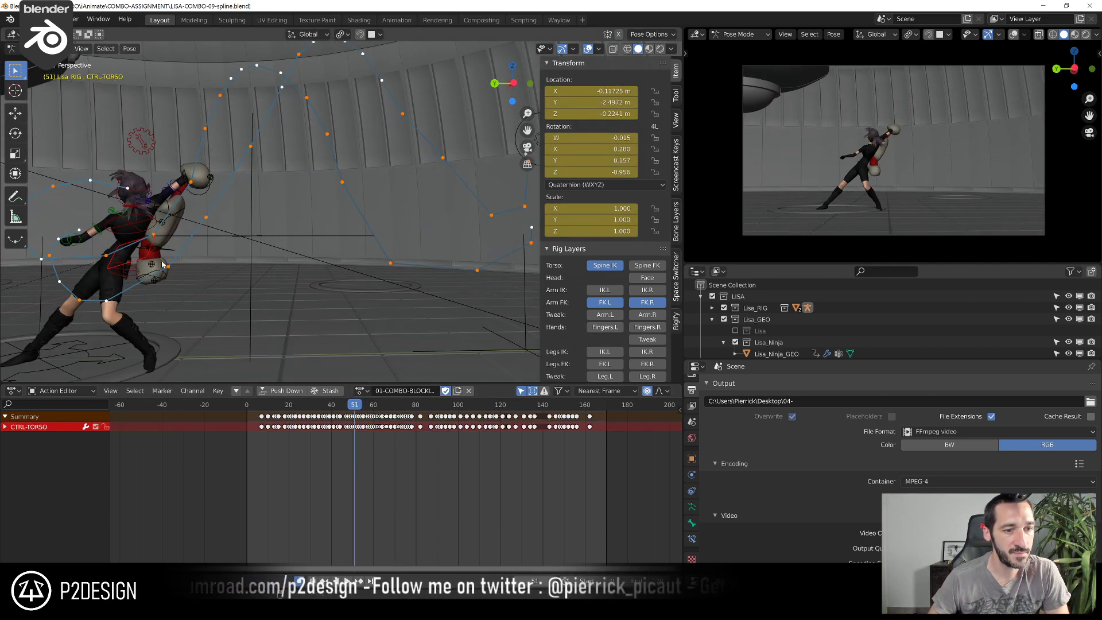
pyautogui.press('KP_Decimal')
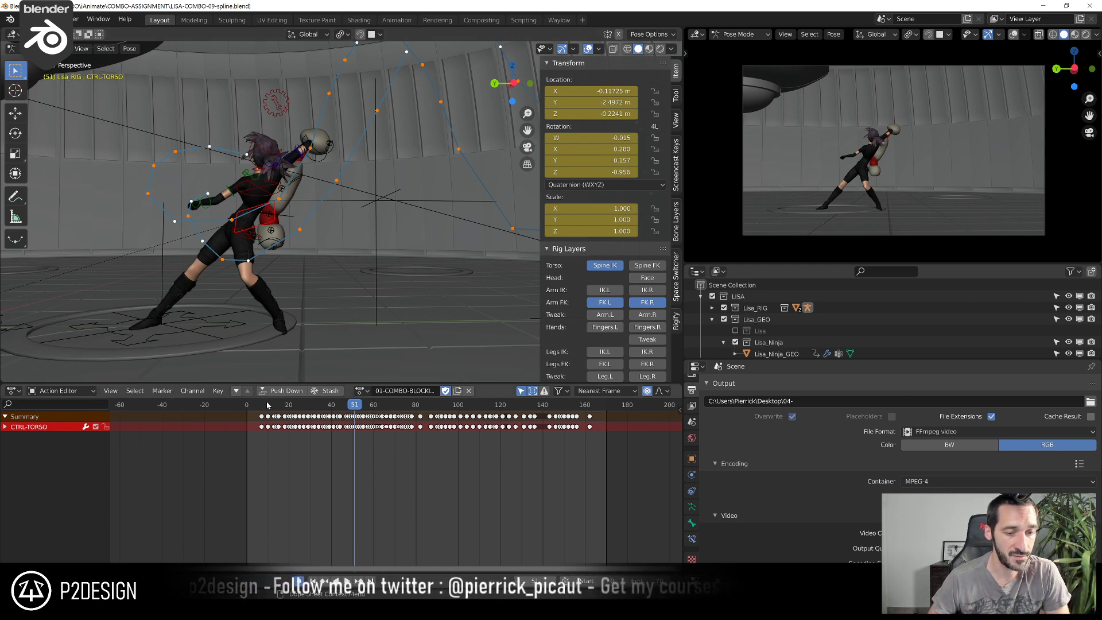
pyautogui.moveTo(267, 406); pyautogui.dragTo(309, 405)
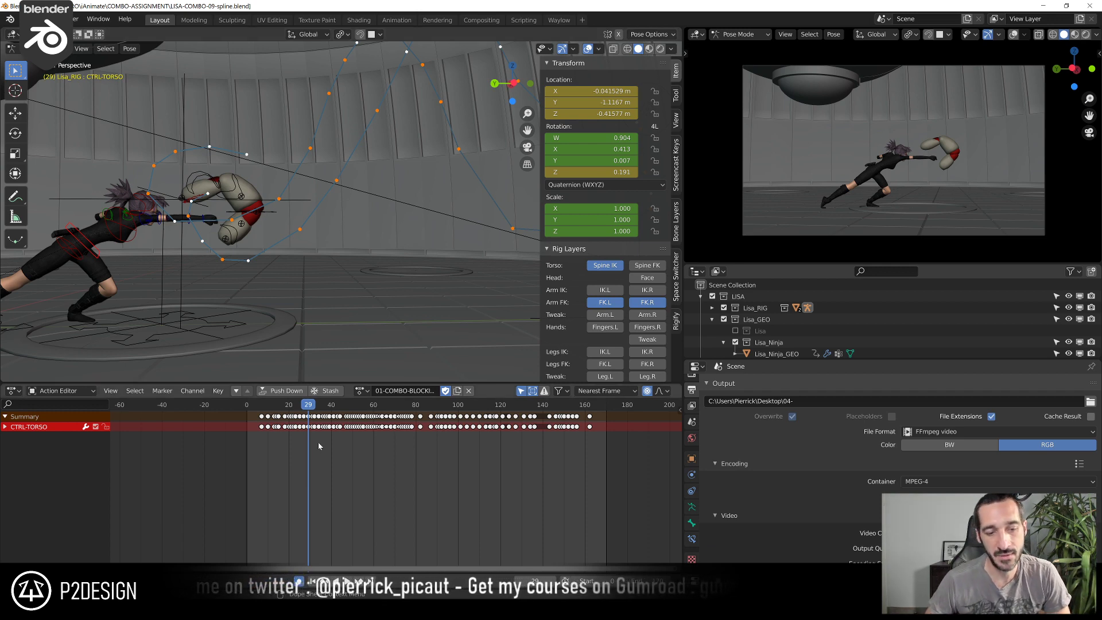
pyautogui.moveTo(271, 408); pyautogui.dragTo(384, 421)
pyautogui.scroll(-3, 408, 277)
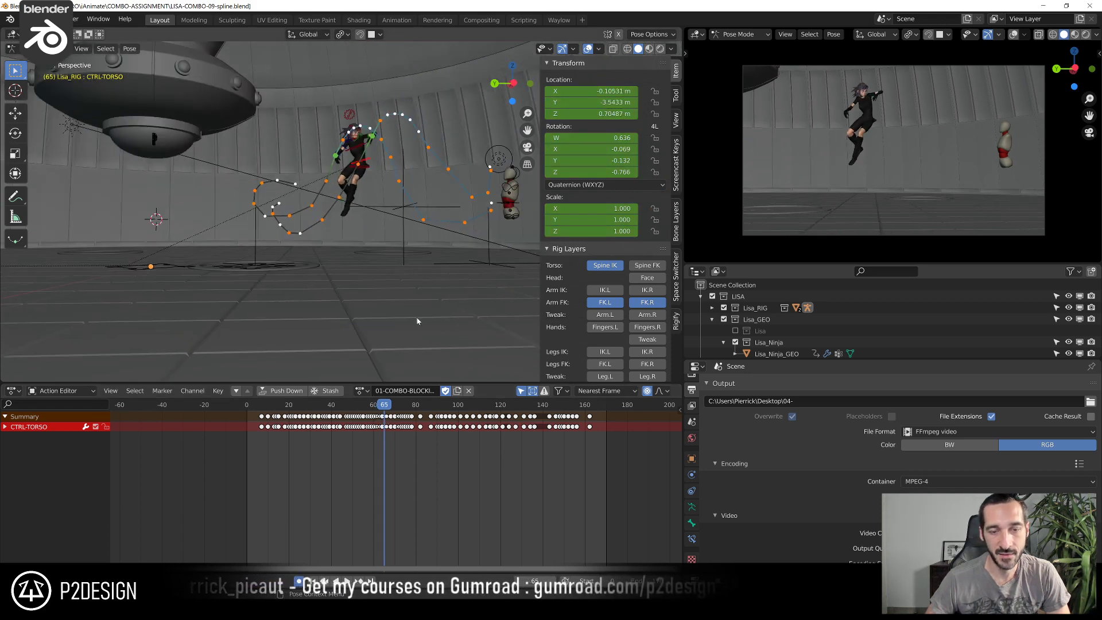
pyautogui.scroll(4, 354, 222)
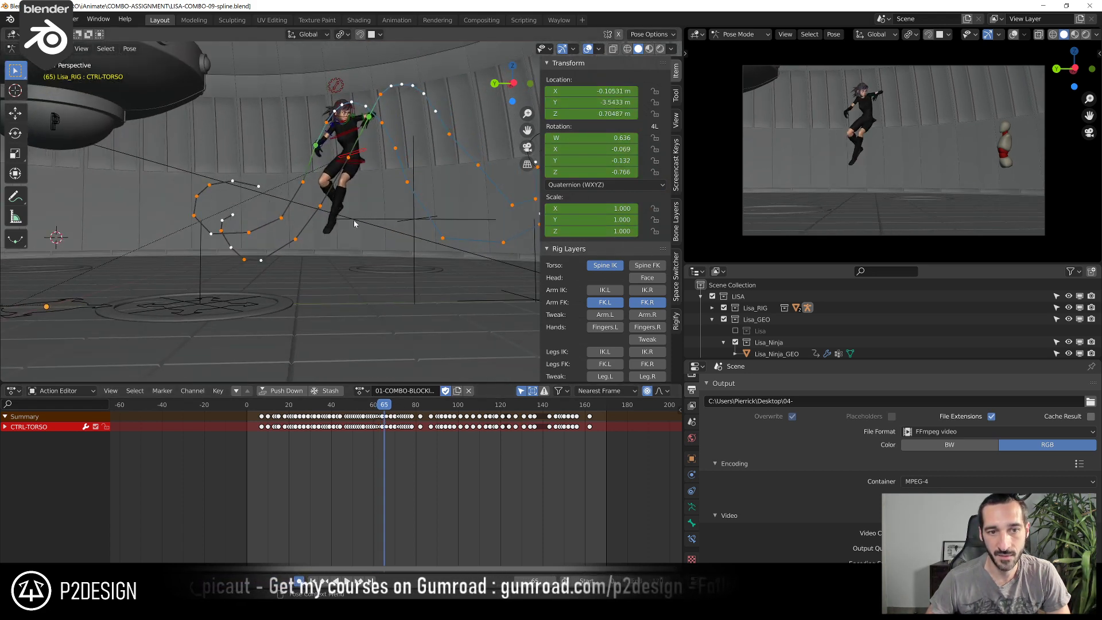
pyautogui.moveTo(411, 260); pyautogui.dragTo(432, 235, button='middle')
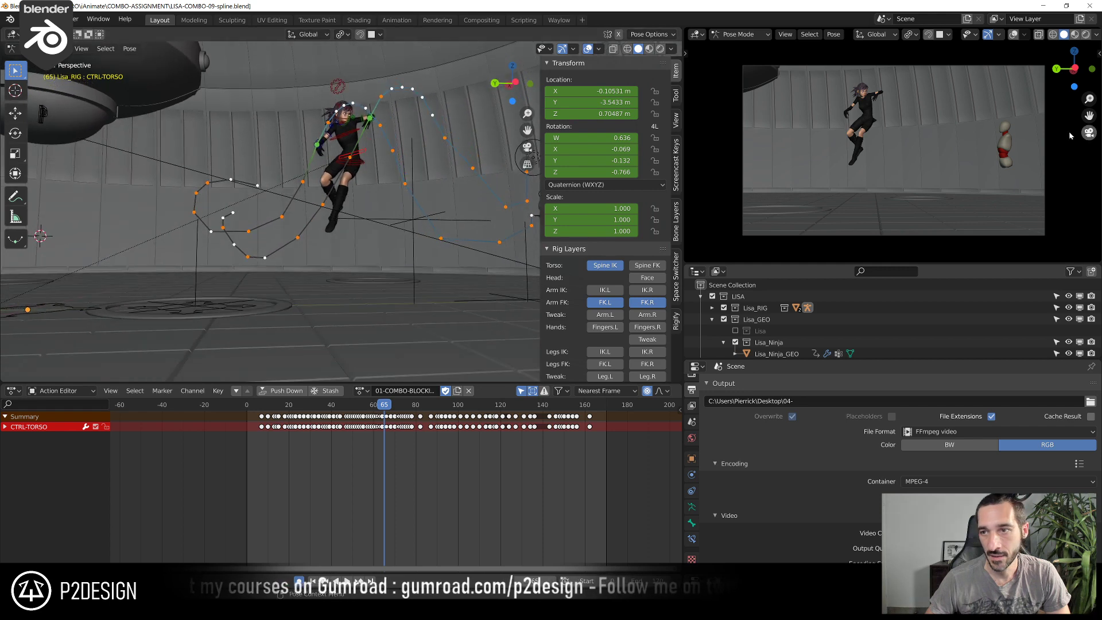
# - Show the overlays in the camera view and examine the animation and arm motion paths up to frame 122
pyautogui.click(1014, 49)
pyautogui.scroll(3, 881, 122)
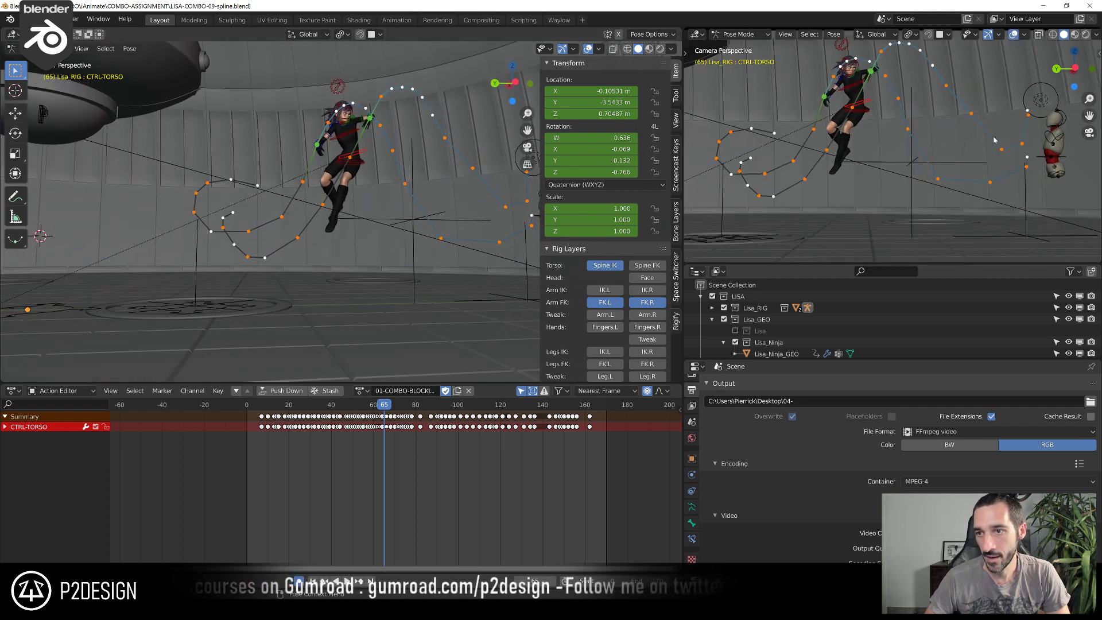
pyautogui.moveTo(384, 409)
pyautogui.mouseDown()
pyautogui.moveTo(354, 409)
pyautogui.moveTo(413, 420)
pyautogui.moveTo(366, 421)
pyautogui.moveTo(376, 401)
pyautogui.mouseUp()
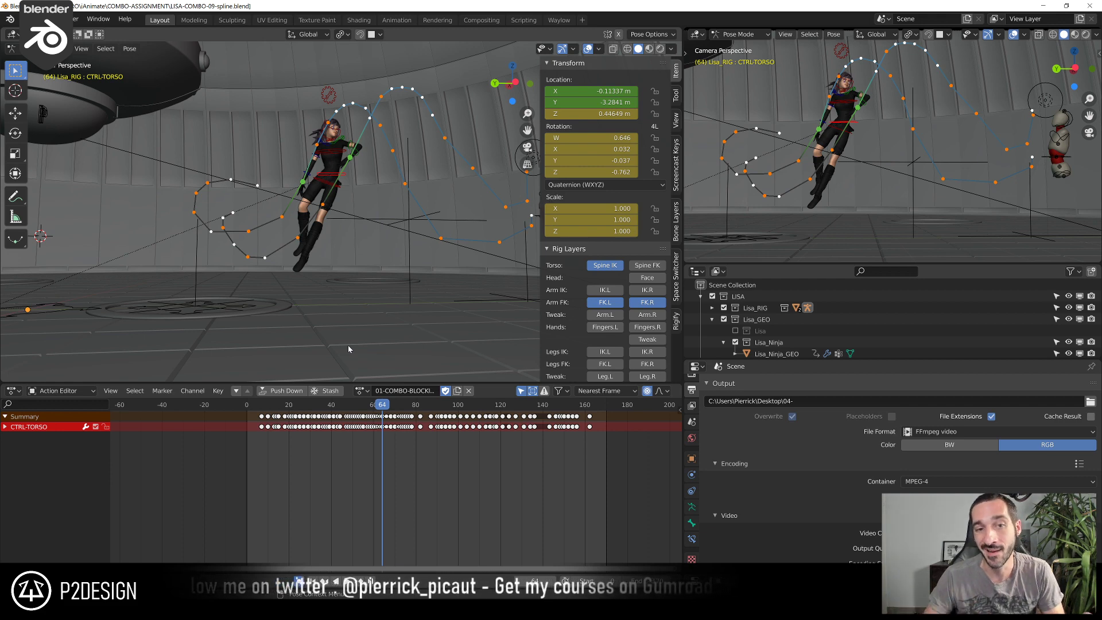
pyautogui.moveTo(382, 405); pyautogui.dragTo(405, 451)
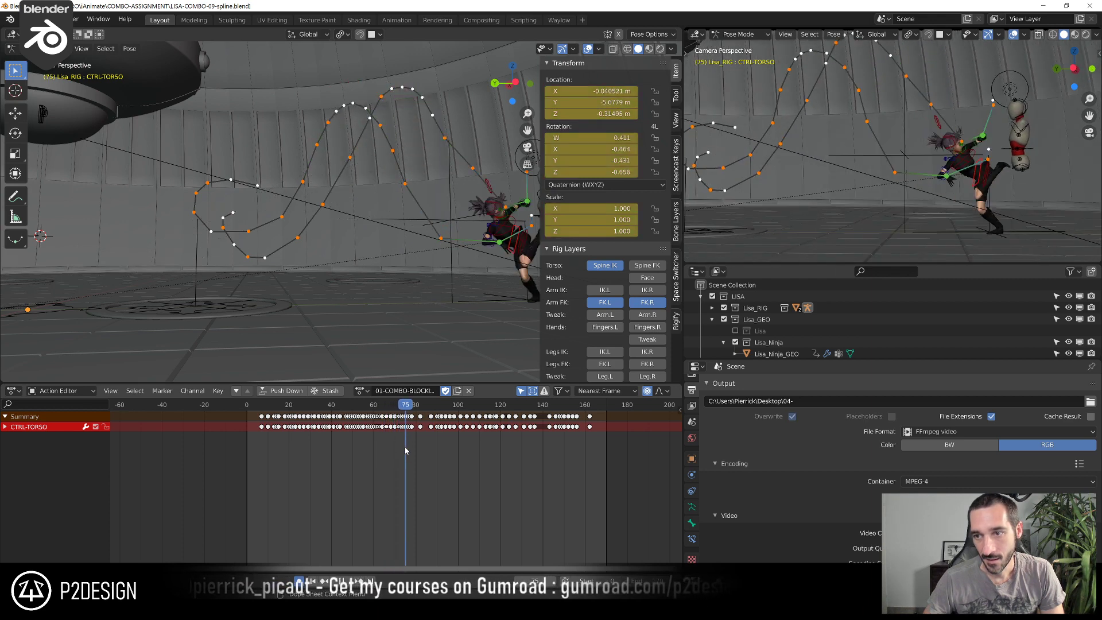
pyautogui.scroll(-3, 967, 209)
pyautogui.scroll(2, 971, 191)
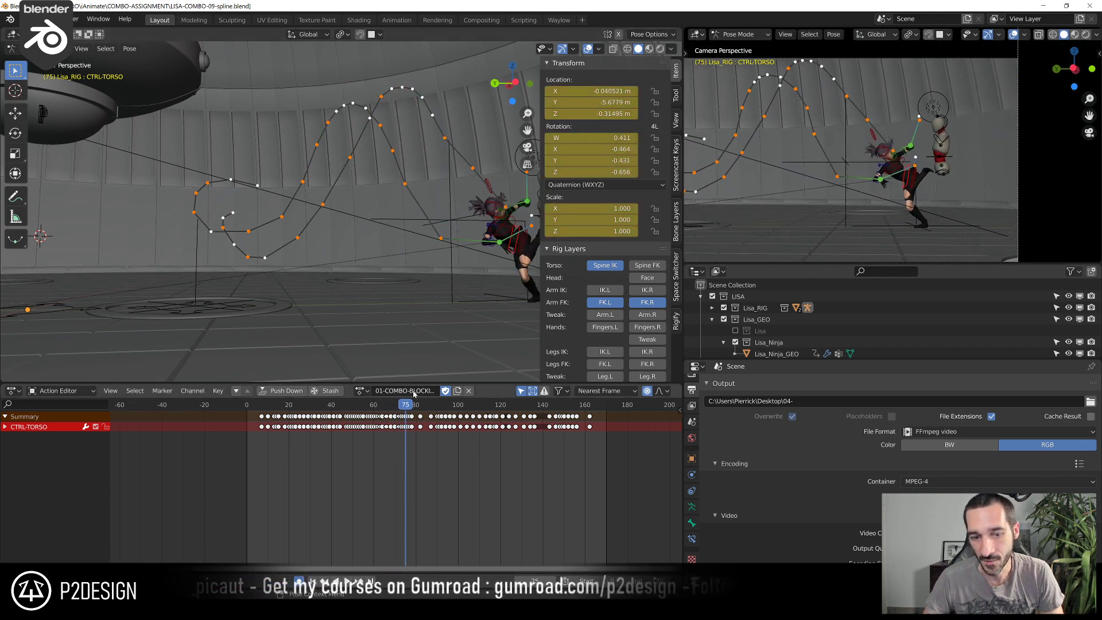
pyautogui.moveTo(344, 418); pyautogui.dragTo(504, 447)
pyautogui.moveTo(517, 270); pyautogui.dragTo(361, 301, button='middle')
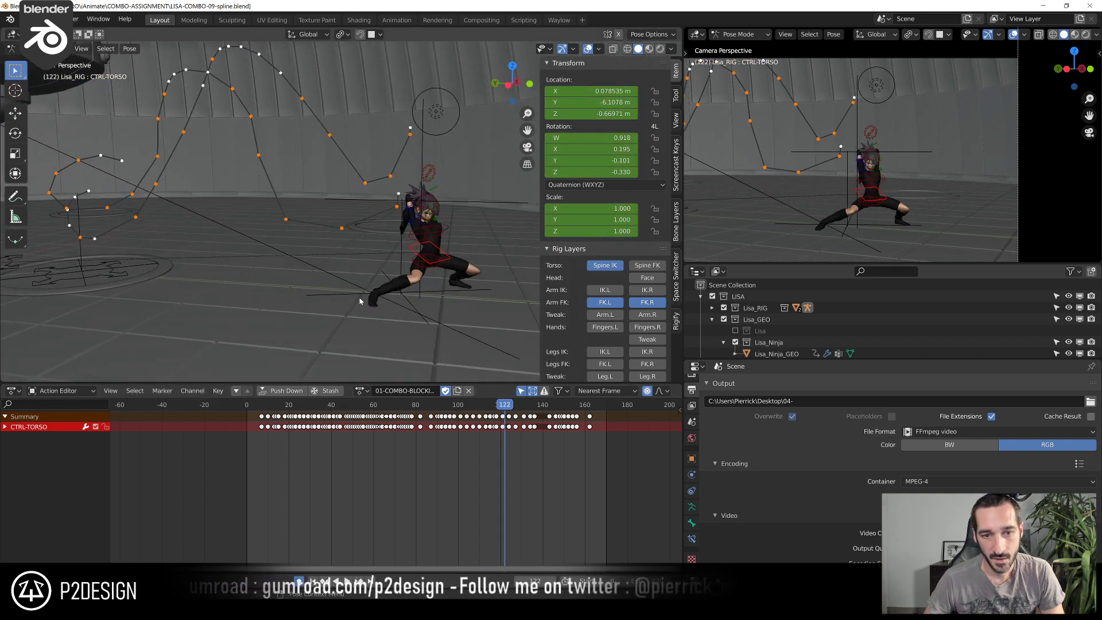
pyautogui.scroll(-5, 361, 301)
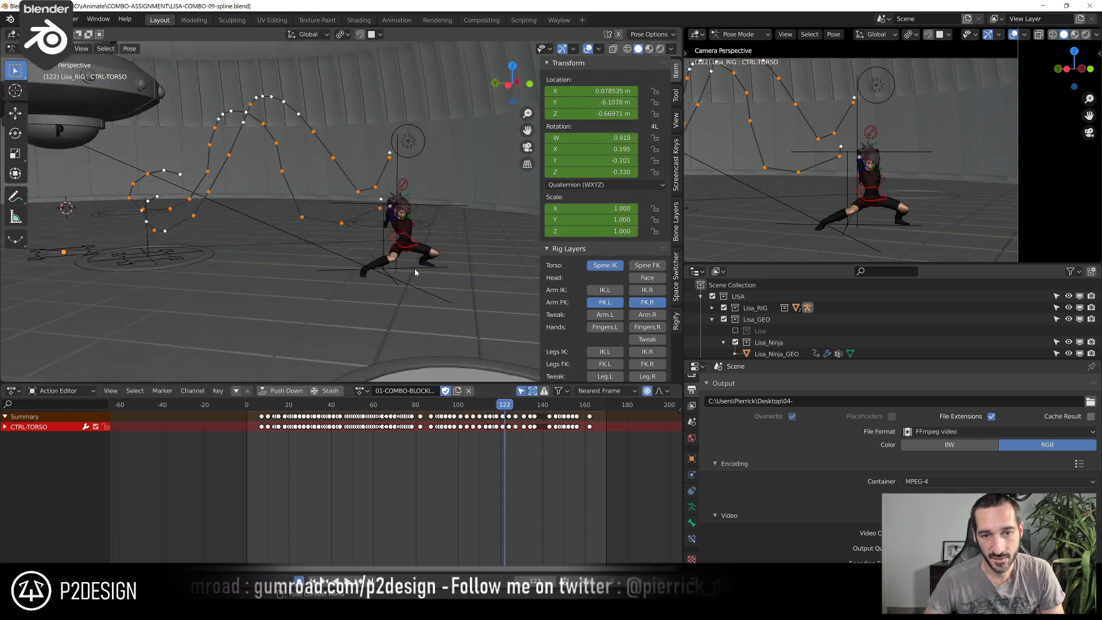
# - Enlarge the outliner, enable the Lisa geometry collection and exclude the Lisa_Ninja collection
pyautogui.click(801, 355)
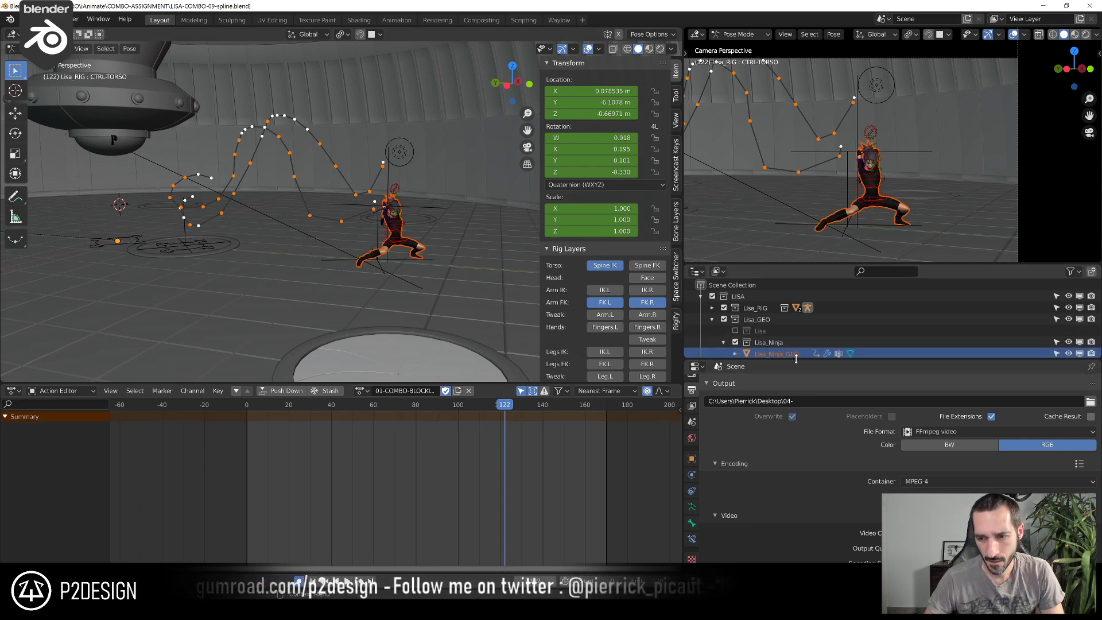
pyautogui.moveTo(796, 359); pyautogui.dragTo(795, 449)
pyautogui.click(736, 331)
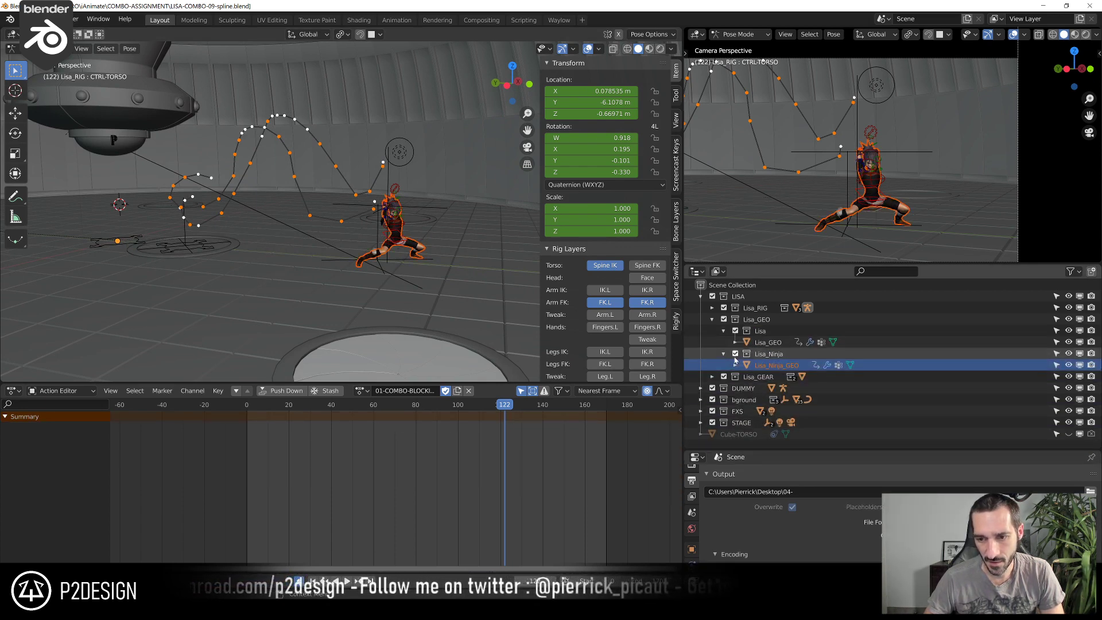
pyautogui.click(736, 353)
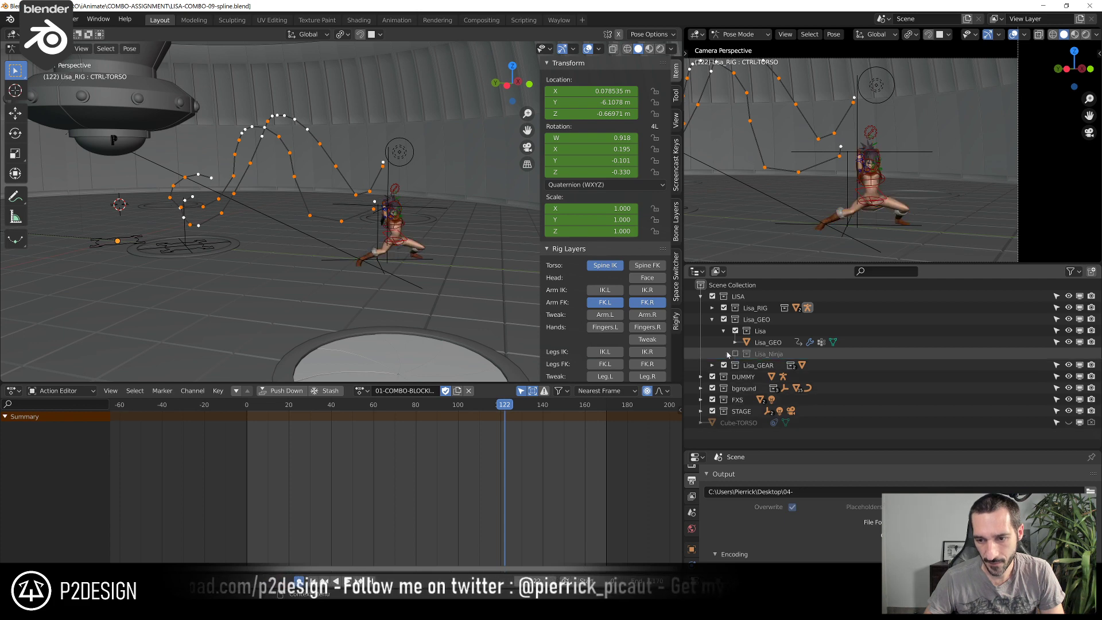
# - Exclude the STAGE, FXS, bground and DUMMY collections and collapse Lisa_GEO in the outliner
pyautogui.click(712, 411)
pyautogui.click(713, 400)
pyautogui.click(713, 389)
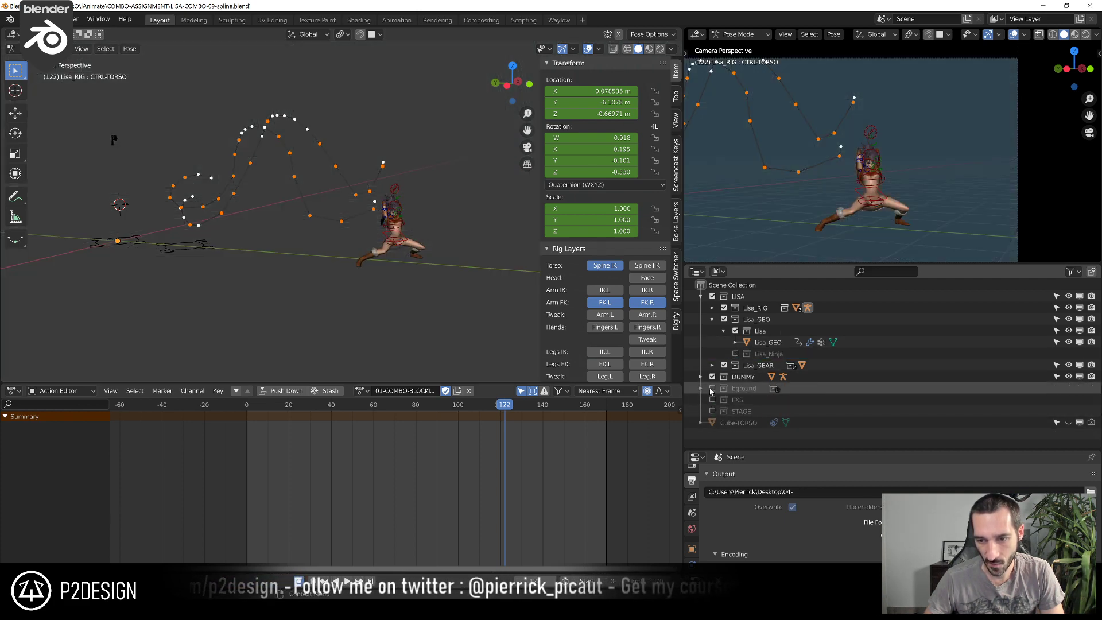
pyautogui.click(712, 377)
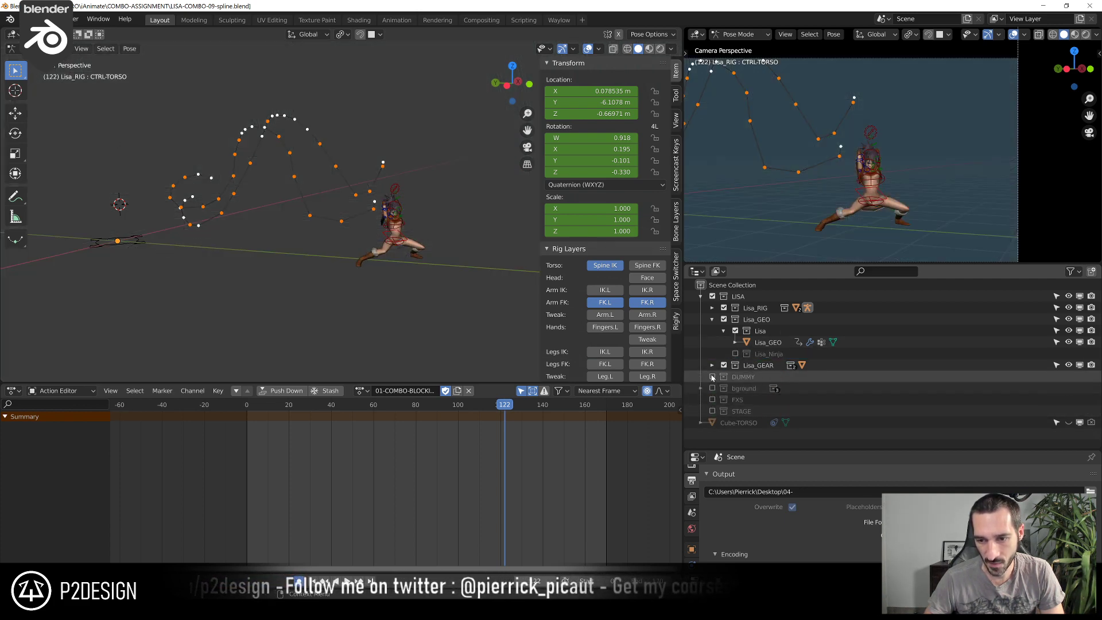
pyautogui.click(712, 319)
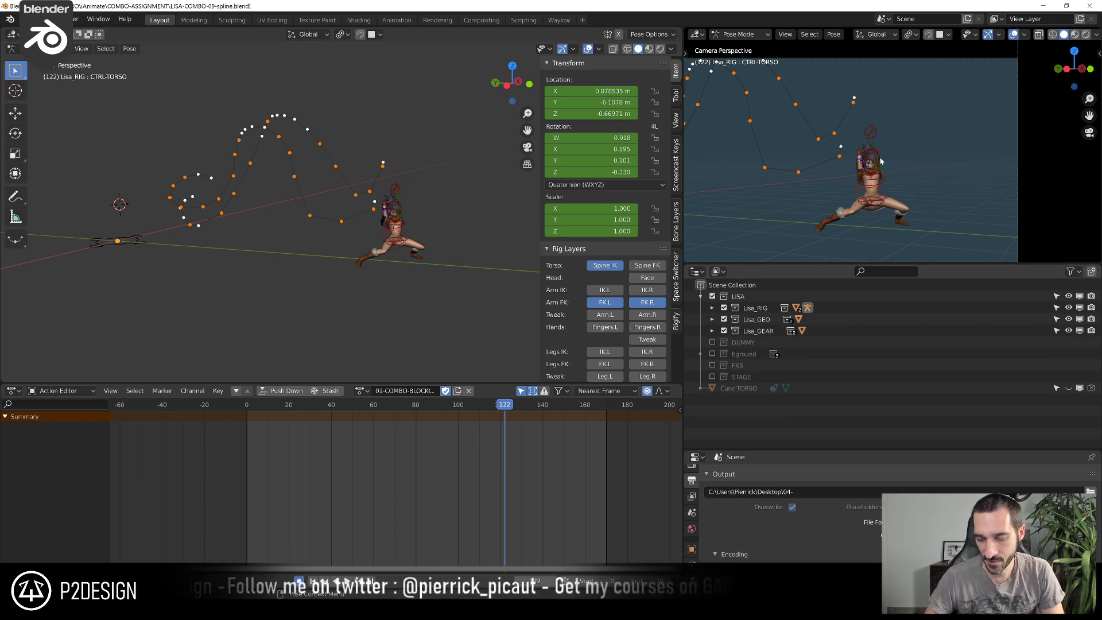
# - Hide the camera view's overlays, fit that view, and go to frame 70 with the character framed close-up
pyautogui.hotkey('shift', 'alt', 'z')
pyautogui.press('Home')
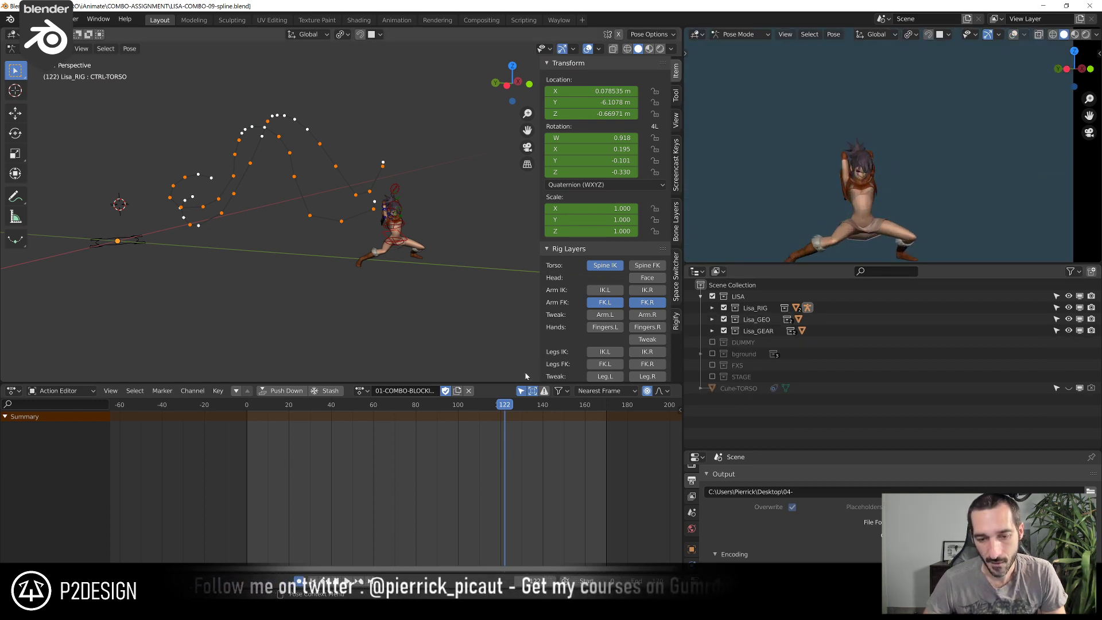
pyautogui.moveTo(505, 405); pyautogui.dragTo(395, 408)
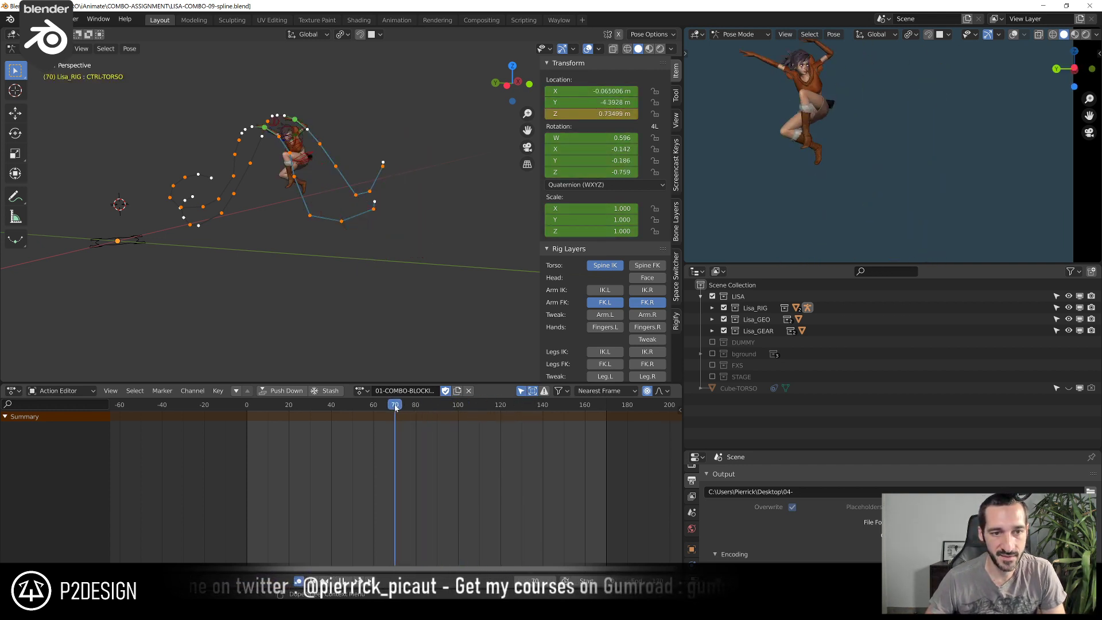
pyautogui.scroll(6, 301, 253)
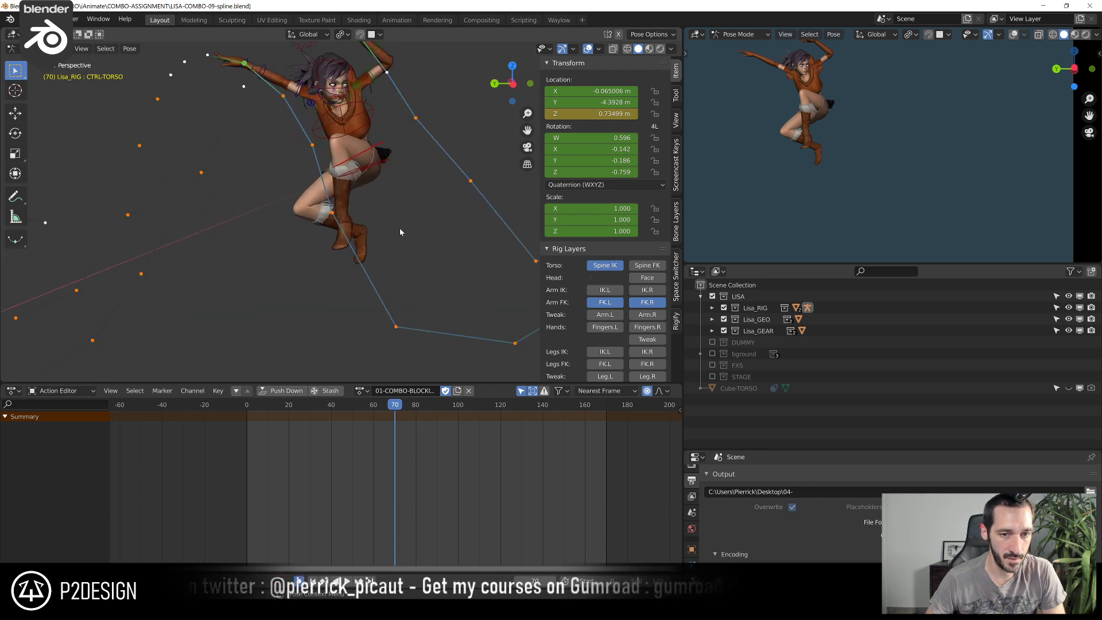
pyautogui.moveTo(342, 120); pyautogui.dragTo(372, 104, button='middle')
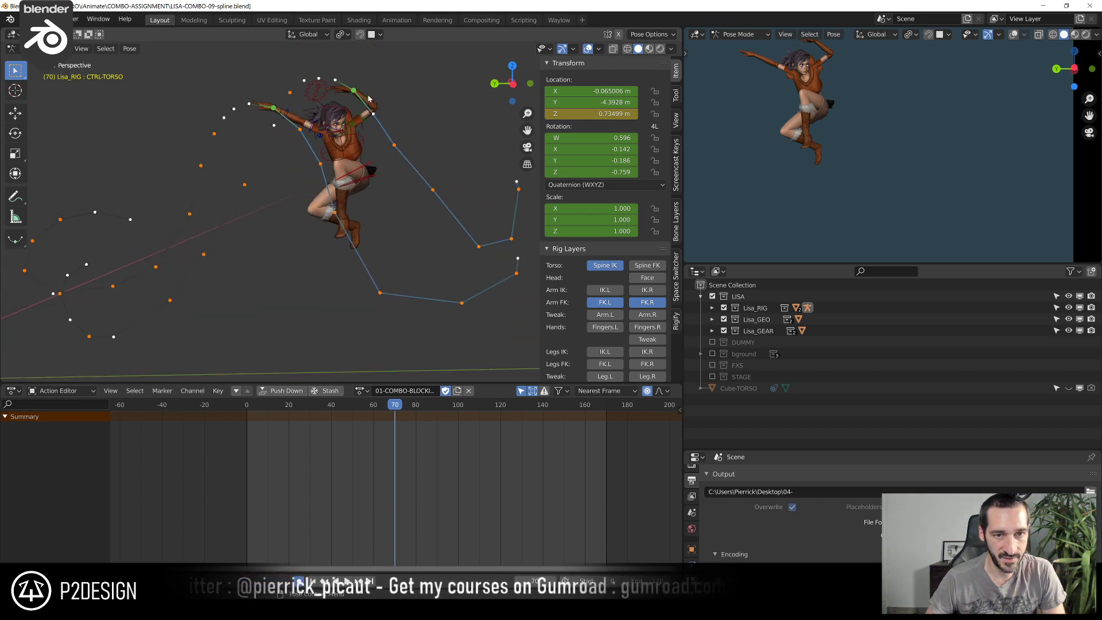
# - Select the left forearm FK control, enlarge the properties editor, and play the animation through to frame 105
pyautogui.click(369, 99)
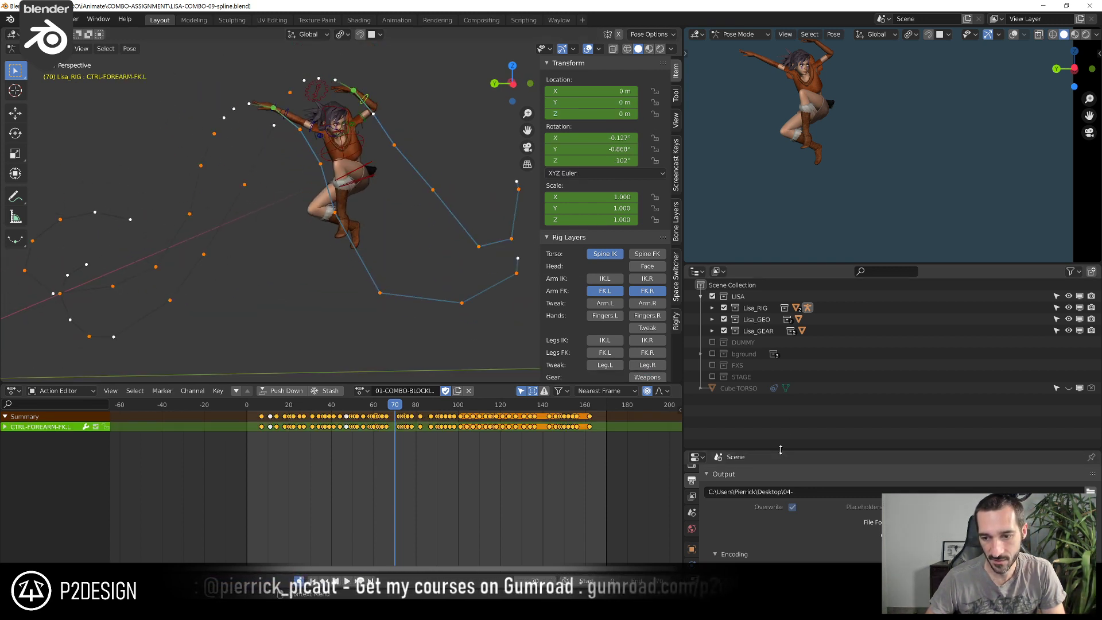
pyautogui.moveTo(780, 451); pyautogui.dragTo(781, 324)
pyautogui.click(271, 405)
pyautogui.press('space')
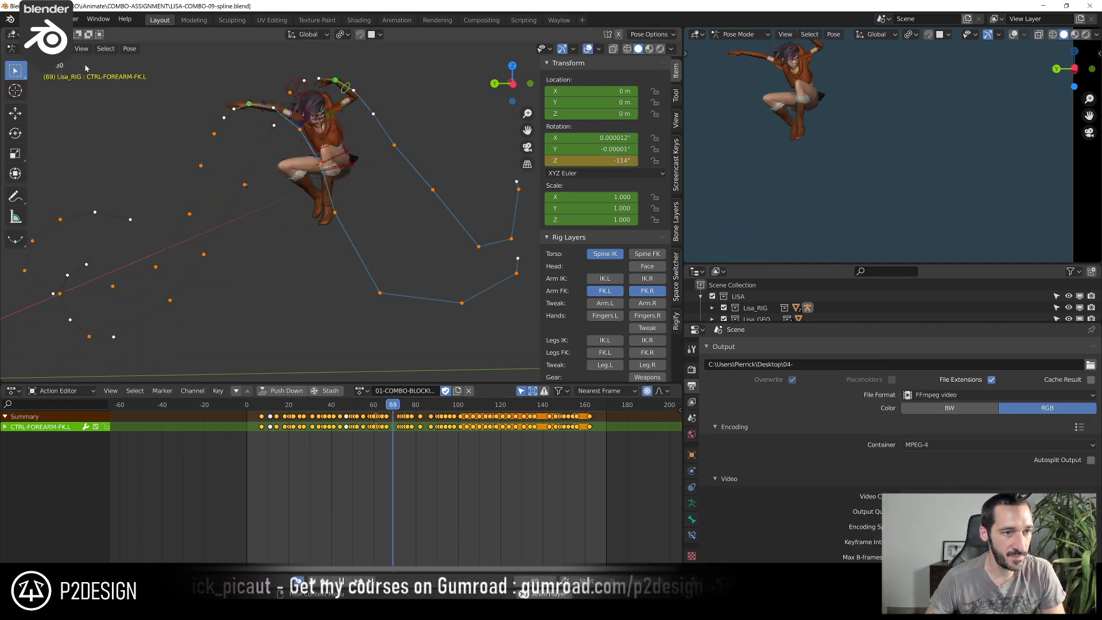
pyautogui.press('space')
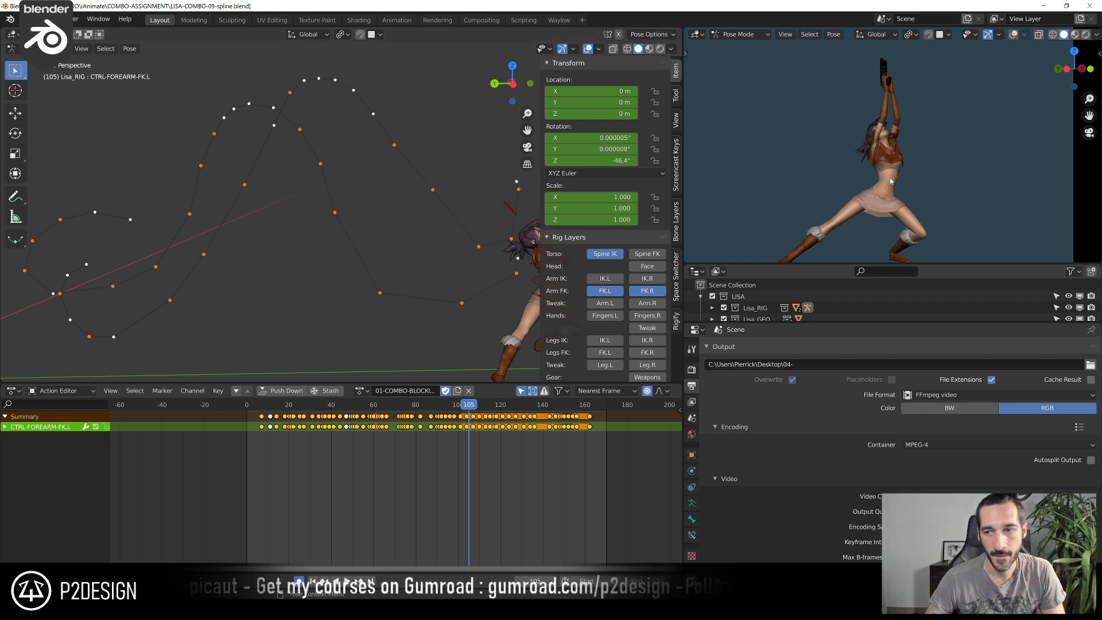
# - Select the left hand FK control and clear the existing motion paths in the armature's Motion Paths settings
pyautogui.click(692, 505)
pyautogui.scroll(-4, 895, 448)
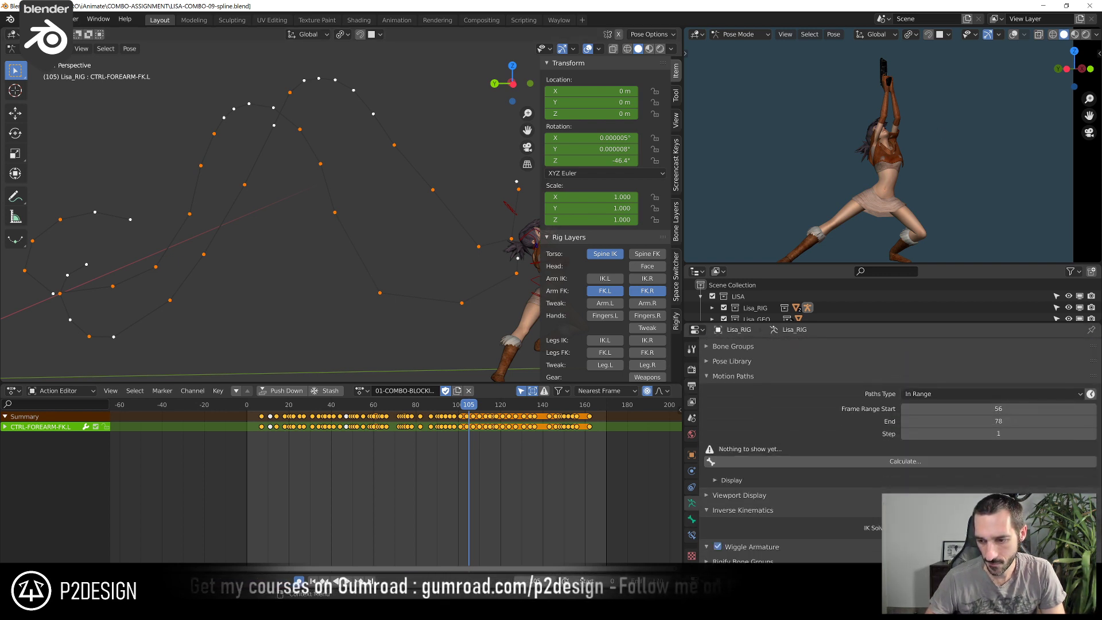
pyautogui.keyDown('shift'); pyautogui.moveTo(470, 275); pyautogui.dragTo(359, 230, button='middle'); pyautogui.keyUp('shift')
pyautogui.moveTo(281, 204); pyautogui.dragTo(329, 224, button='middle')
pyautogui.scroll(2, 450, 239)
pyautogui.keyDown('shift'); pyautogui.moveTo(450, 239); pyautogui.dragTo(271, 233, button='middle'); pyautogui.keyUp('shift')
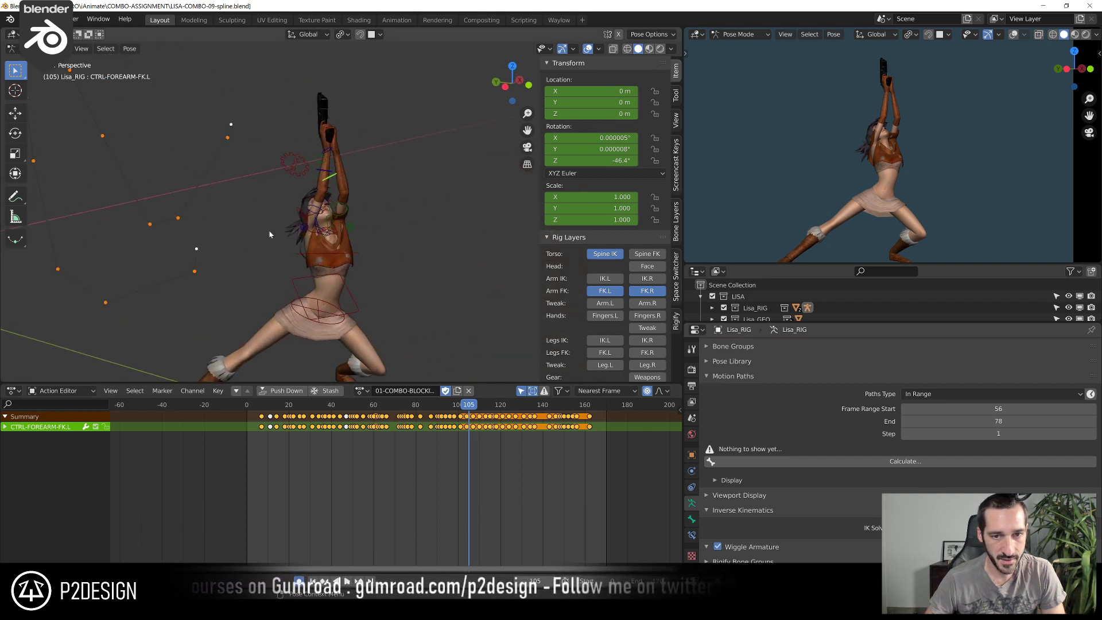
pyautogui.scroll(2, 310, 178)
pyautogui.click(313, 137)
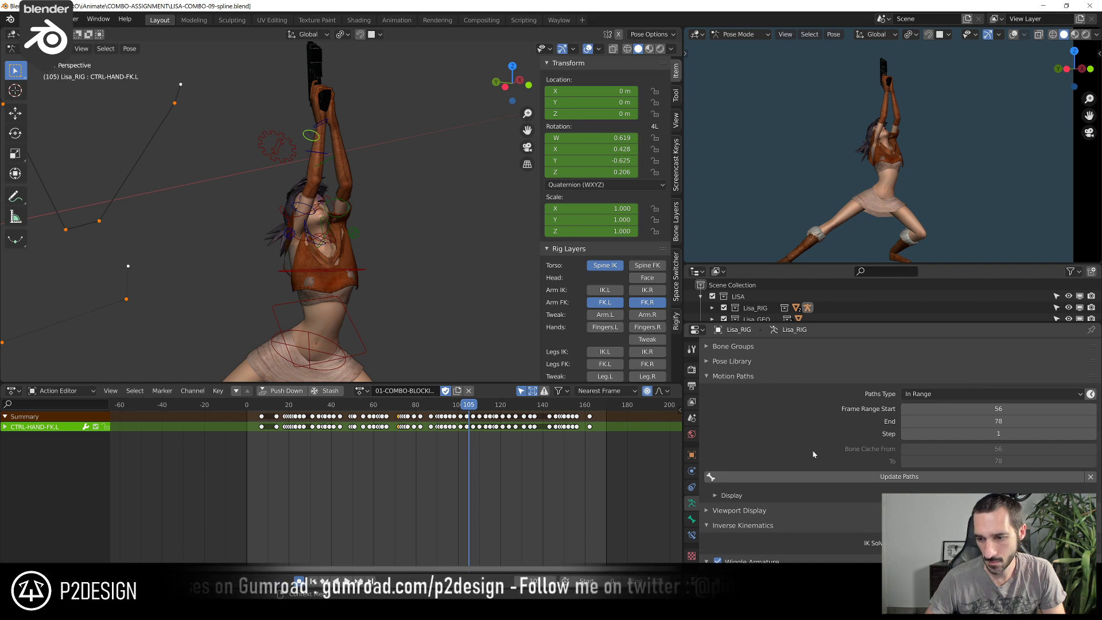
pyautogui.click(1090, 477)
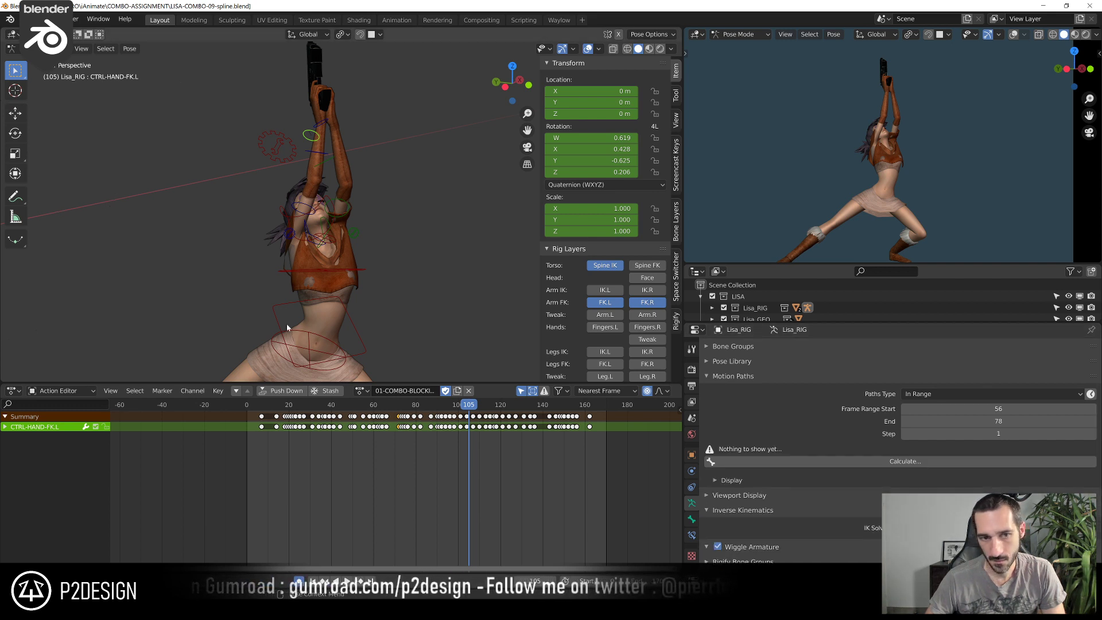
# - Go to frame 55 and select the character's torso control, CTRL-TORSO
pyautogui.scroll(-2, 322, 275)
pyautogui.scroll(-2, 304, 435)
pyautogui.click(372, 407)
pyautogui.scroll(-3, 315, 293)
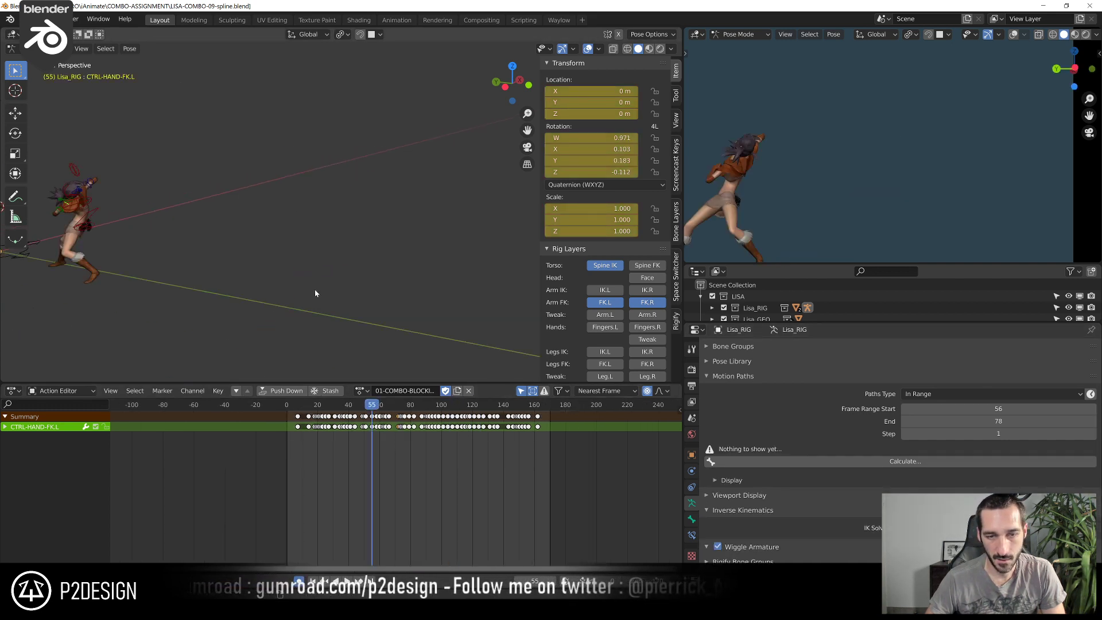
pyautogui.moveTo(315, 292); pyautogui.dragTo(408, 244, button='middle')
pyautogui.click(290, 207)
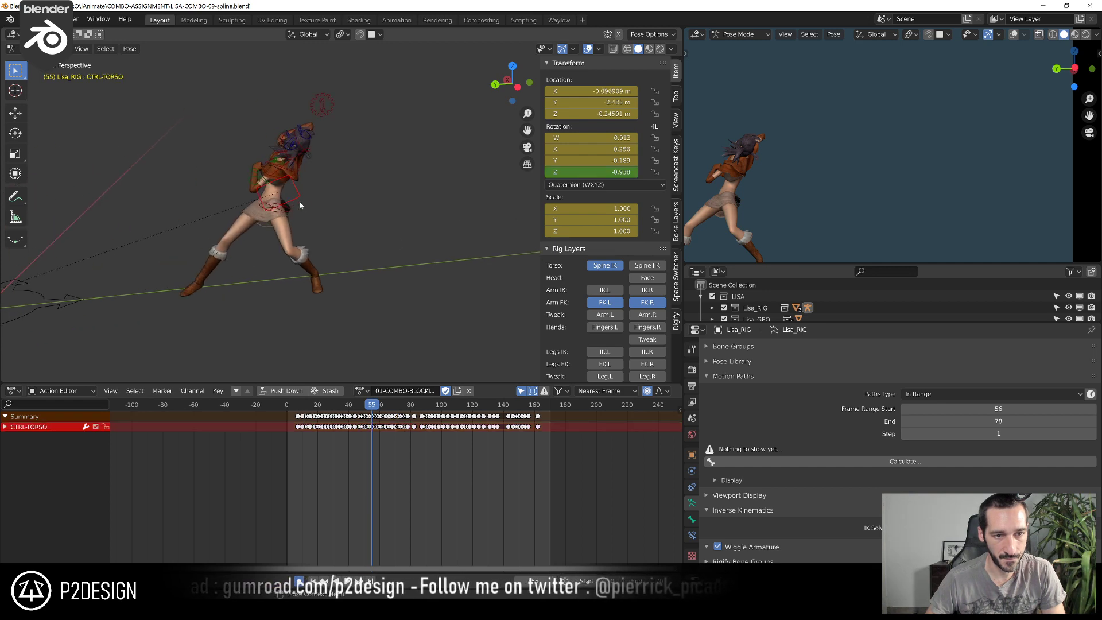
# - Set the main viewport to the left orthographic view and reframe the character there and in the camera view
pyautogui.press('ctrl+KP_3')
pyautogui.press('KP_5')
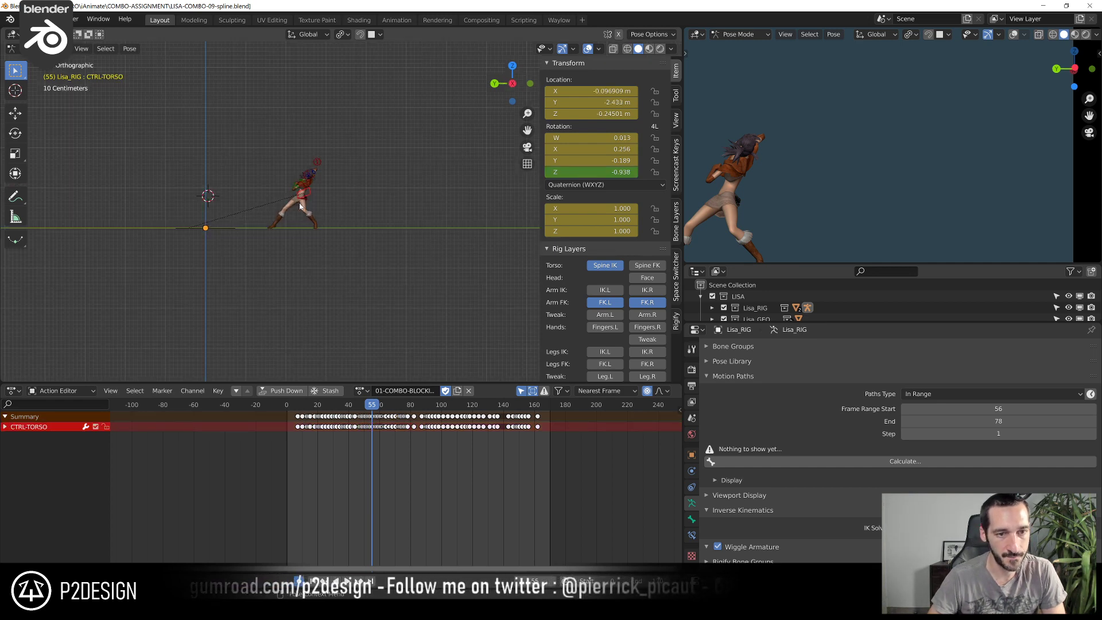
pyautogui.scroll(4, 300, 207)
pyautogui.scroll(-3, 801, 171)
pyautogui.keyDown('shift'); pyautogui.moveTo(889, 146); pyautogui.dragTo(967, 136, button='middle'); pyautogui.keyUp('shift')
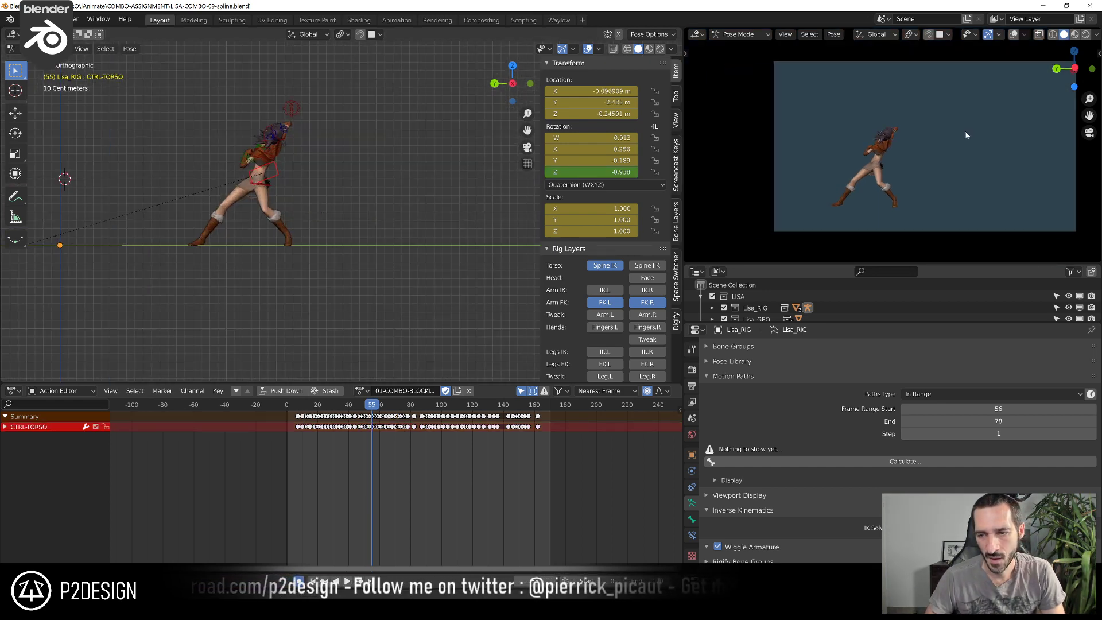
pyautogui.scroll(2, 884, 163)
pyautogui.press('t')
pyautogui.scroll(2, 489, 408)
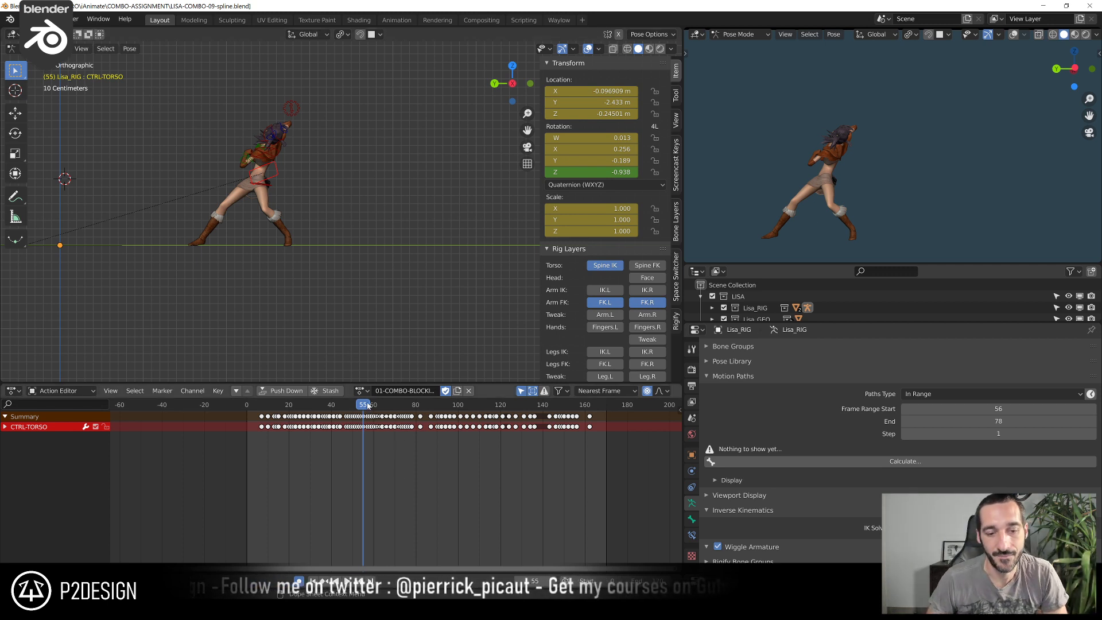
# - Review the leap into the high kick by scrubbing and playing the animation, ending on frame 80
pyautogui.moveTo(368, 406); pyautogui.dragTo(402, 408)
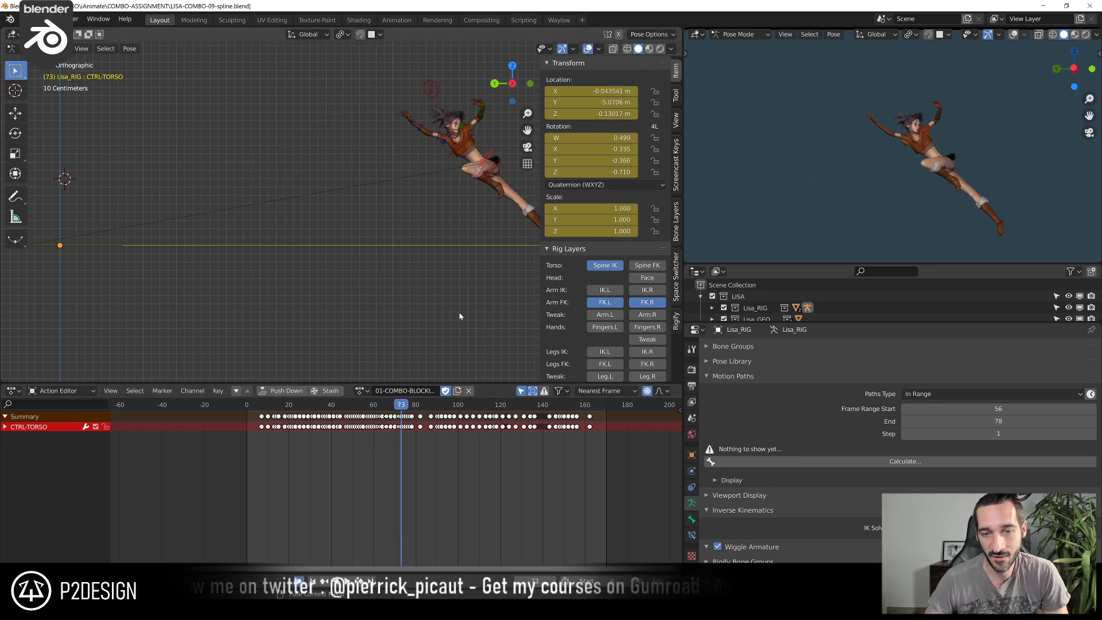
pyautogui.keyDown('shift'); pyautogui.moveTo(397, 225); pyautogui.dragTo(245, 224, button='middle'); pyautogui.keyUp('shift')
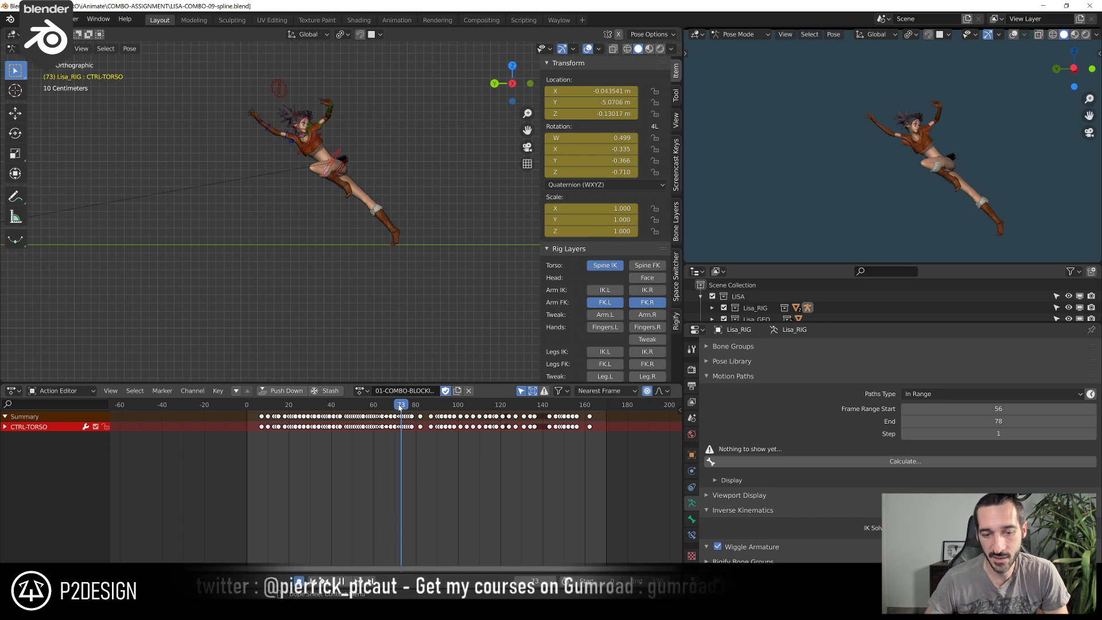
pyautogui.moveTo(401, 408); pyautogui.dragTo(395, 409)
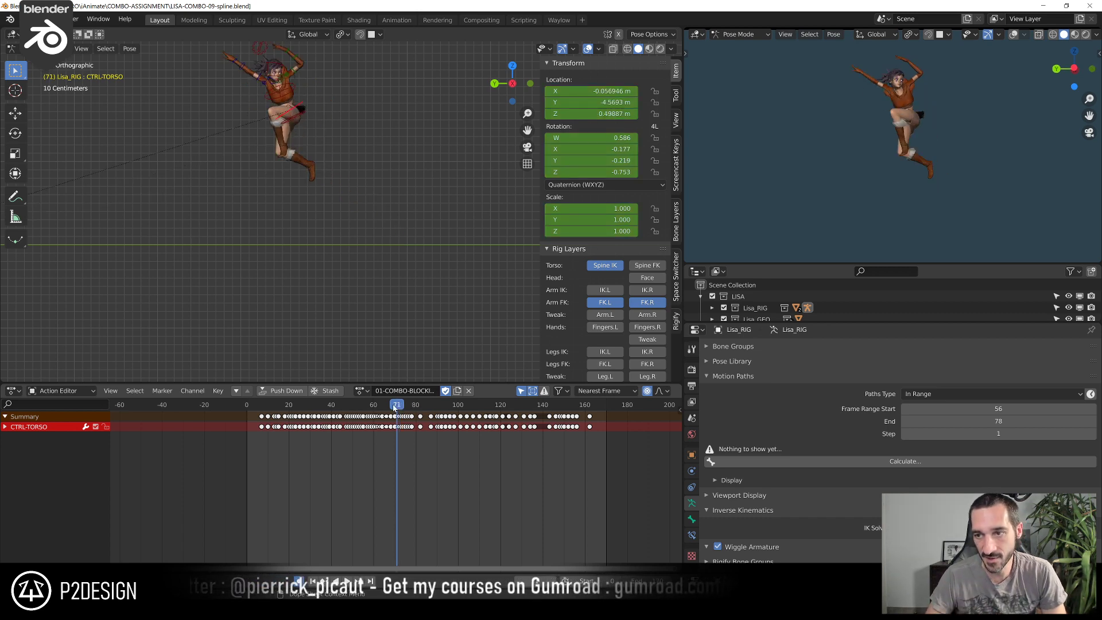
pyautogui.press('space')
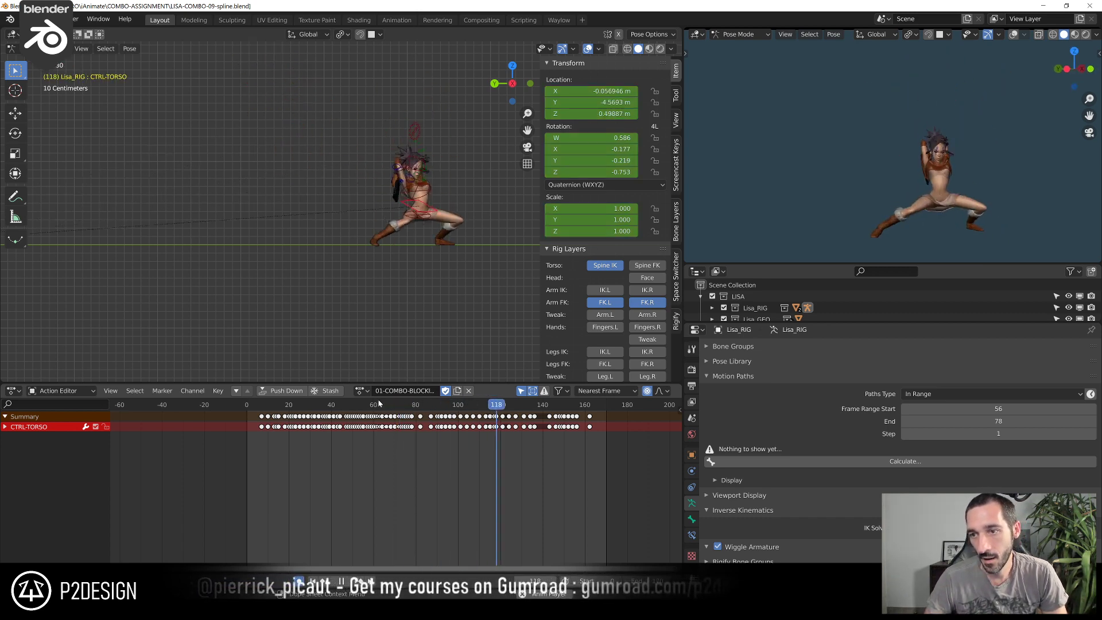
pyautogui.click(431, 406)
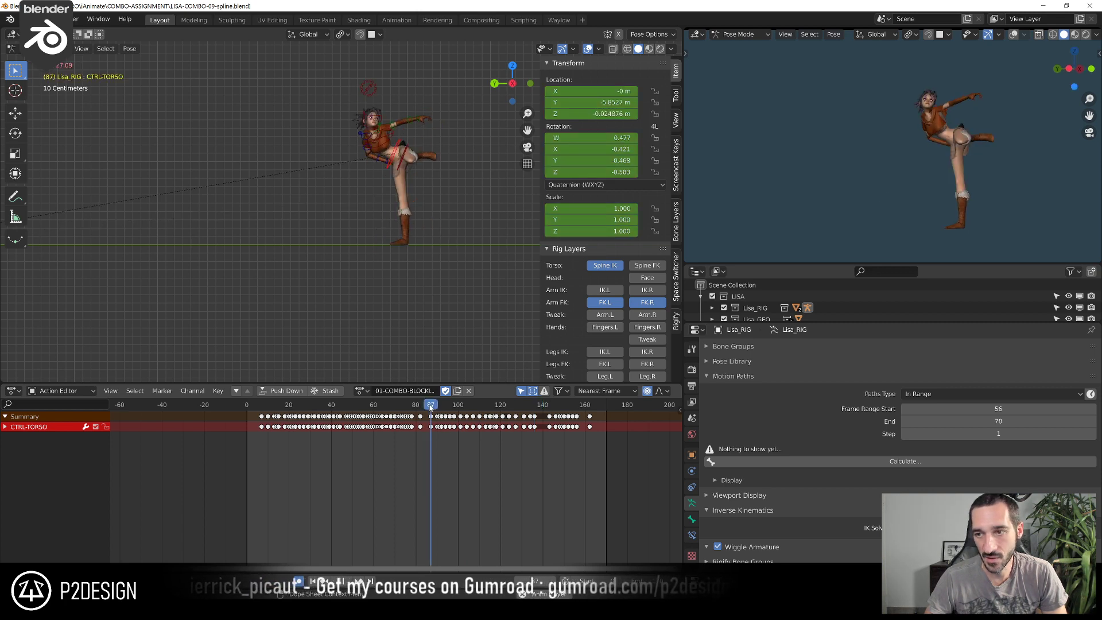
pyautogui.moveTo(430, 405); pyautogui.dragTo(415, 432)
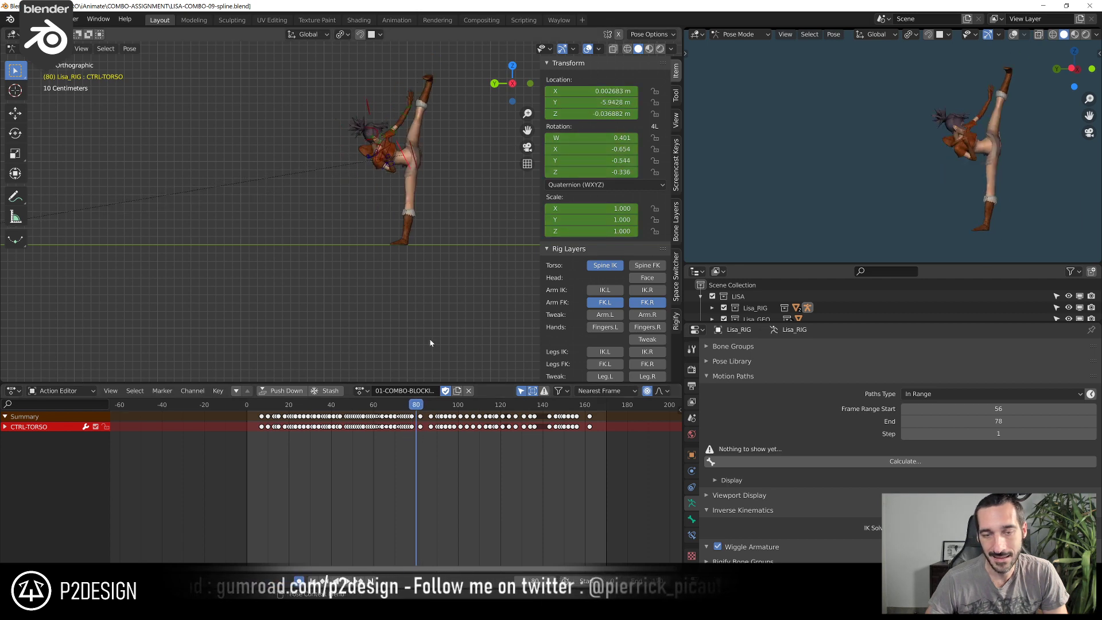
# - Go to frame 78 and frame the high kick closely in both the main viewport and the camera view
pyautogui.keyDown('shift'); pyautogui.moveTo(442, 258); pyautogui.dragTo(423, 284, button='middle'); pyautogui.keyUp('shift')
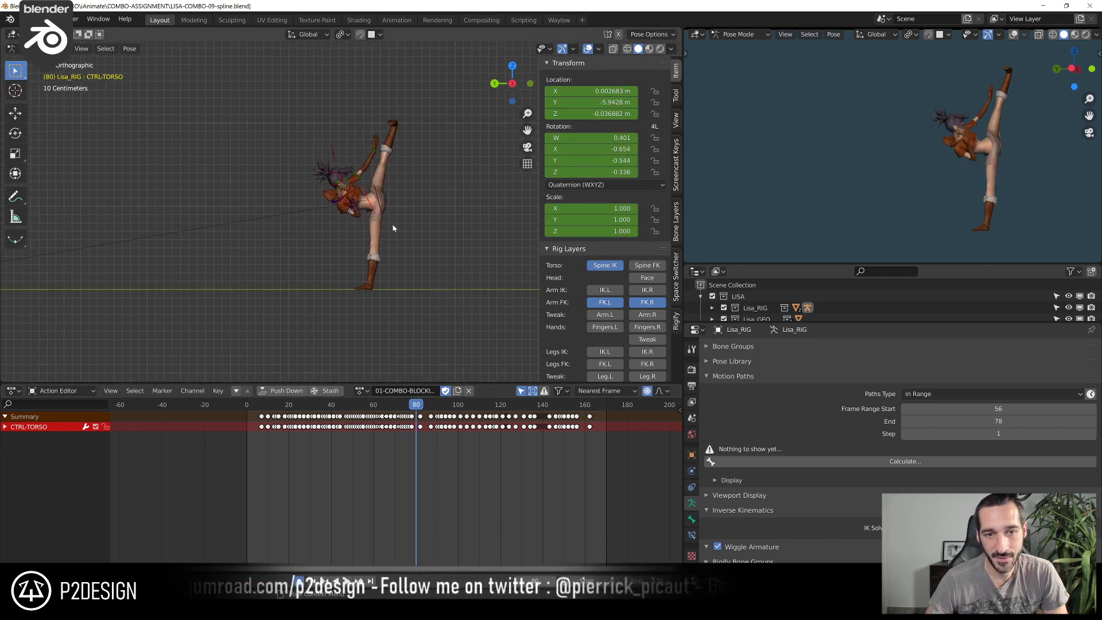
pyautogui.moveTo(416, 406); pyautogui.dragTo(412, 412)
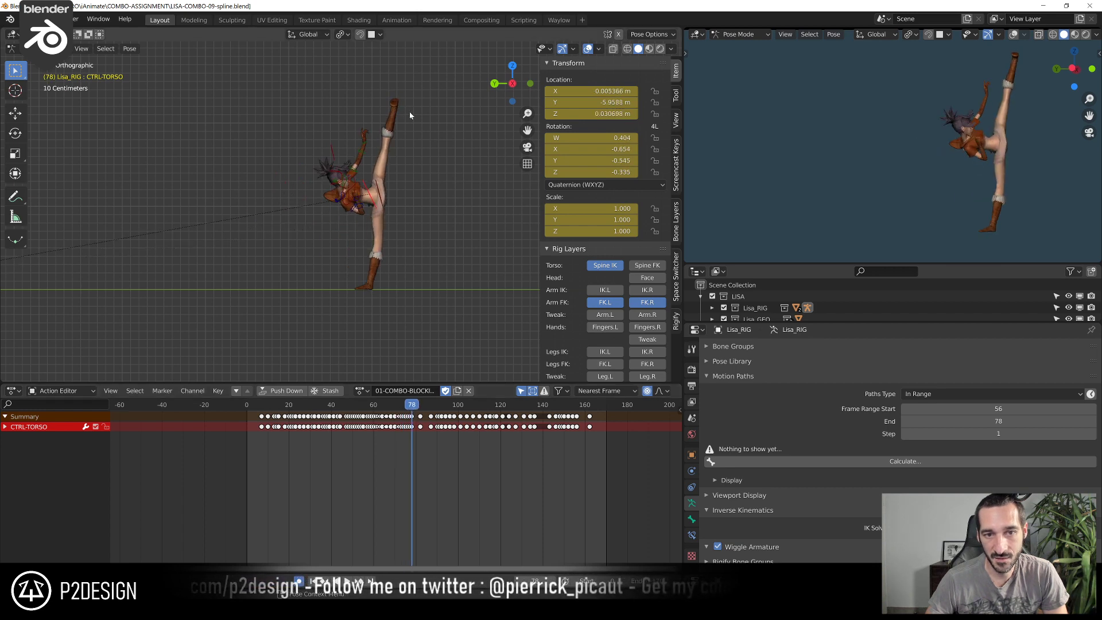
pyautogui.scroll(4, 420, 125)
pyautogui.click(1089, 132)
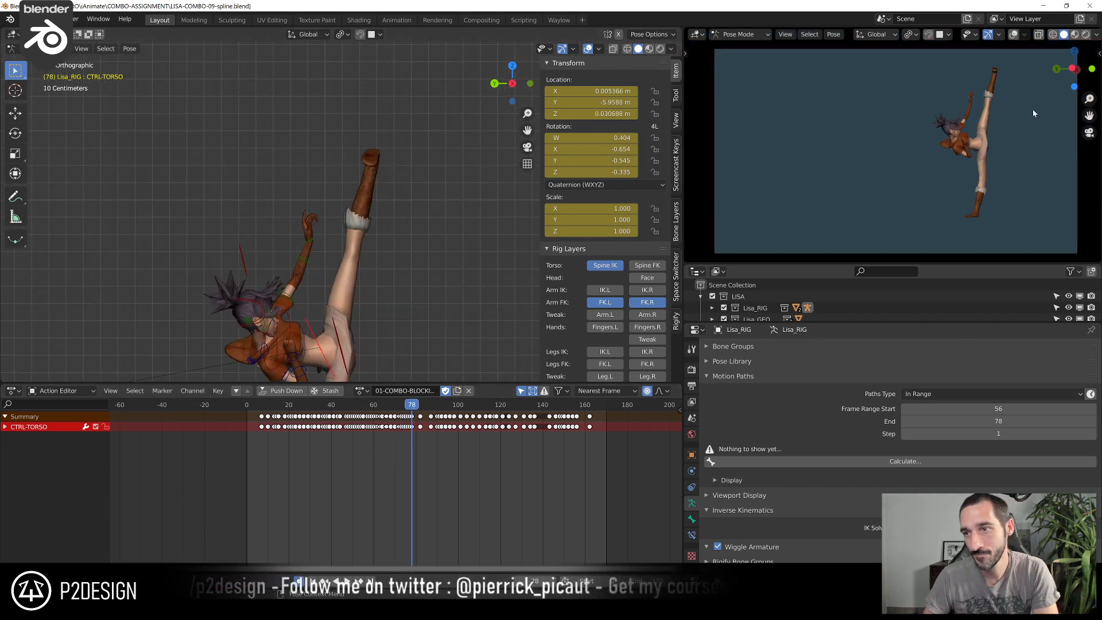
pyautogui.keyDown('shift'); pyautogui.moveTo(1002, 116); pyautogui.dragTo(955, 179, button='middle'); pyautogui.keyUp('shift')
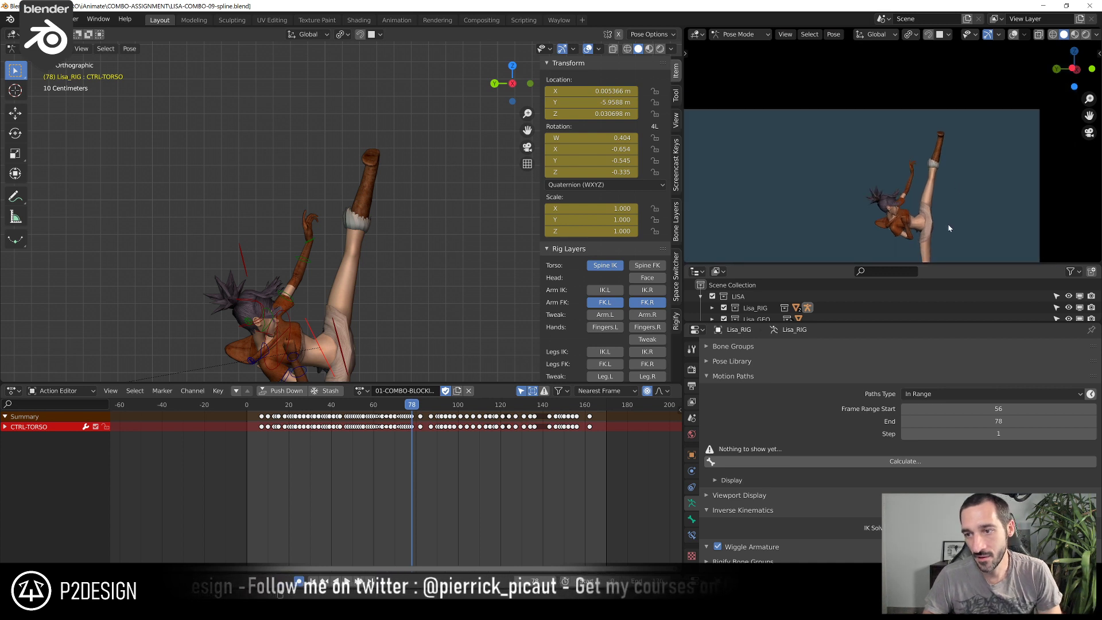
pyautogui.press('Home')
# - Step back and forth from frame 78 to frame 82 to examine how the raised leg and arm move
pyautogui.press('Right')
pyautogui.press('Right')
pyautogui.press('Right')
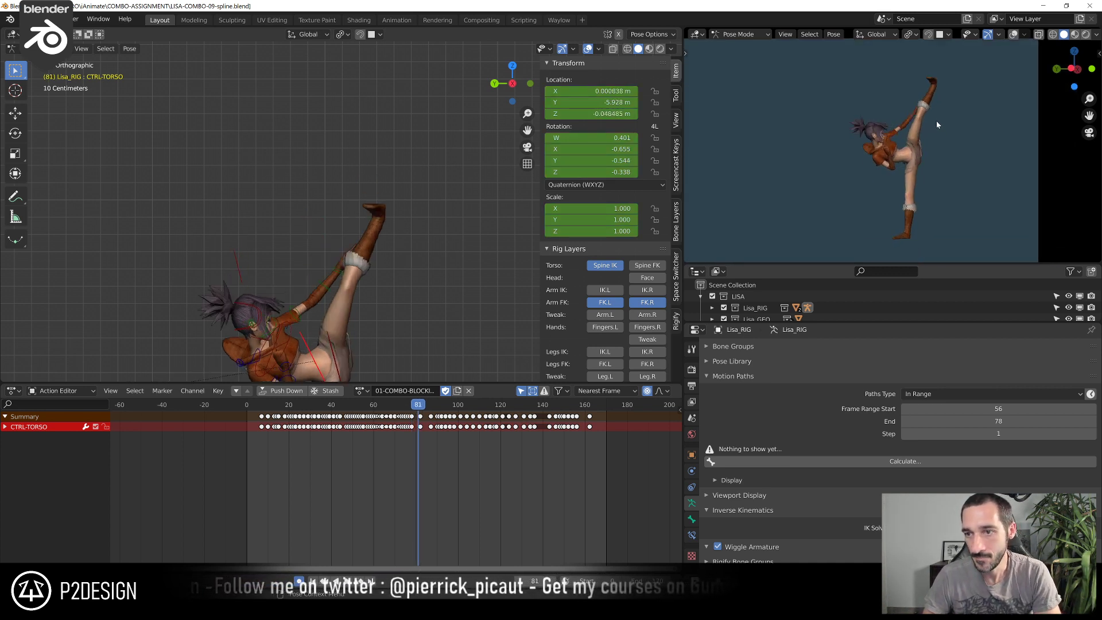
pyautogui.press('Right')
pyautogui.press('Left')
pyautogui.press('Left')
pyautogui.press('Left')
pyautogui.press('Right')
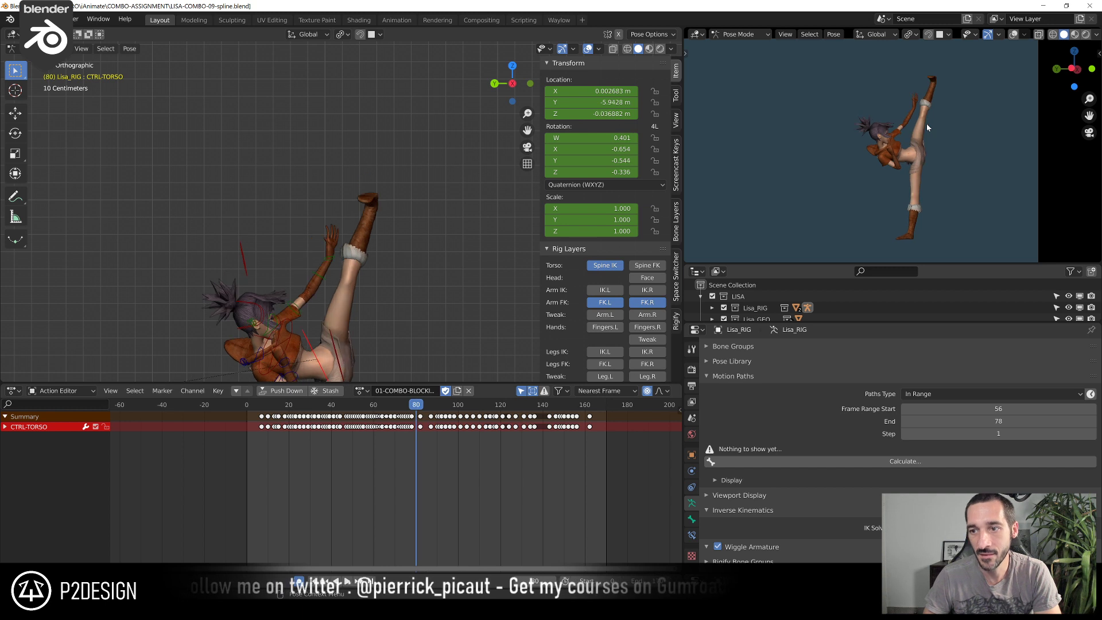
pyautogui.press('Right')
pyautogui.press('Right')
pyautogui.press('Left')
pyautogui.press('Right')
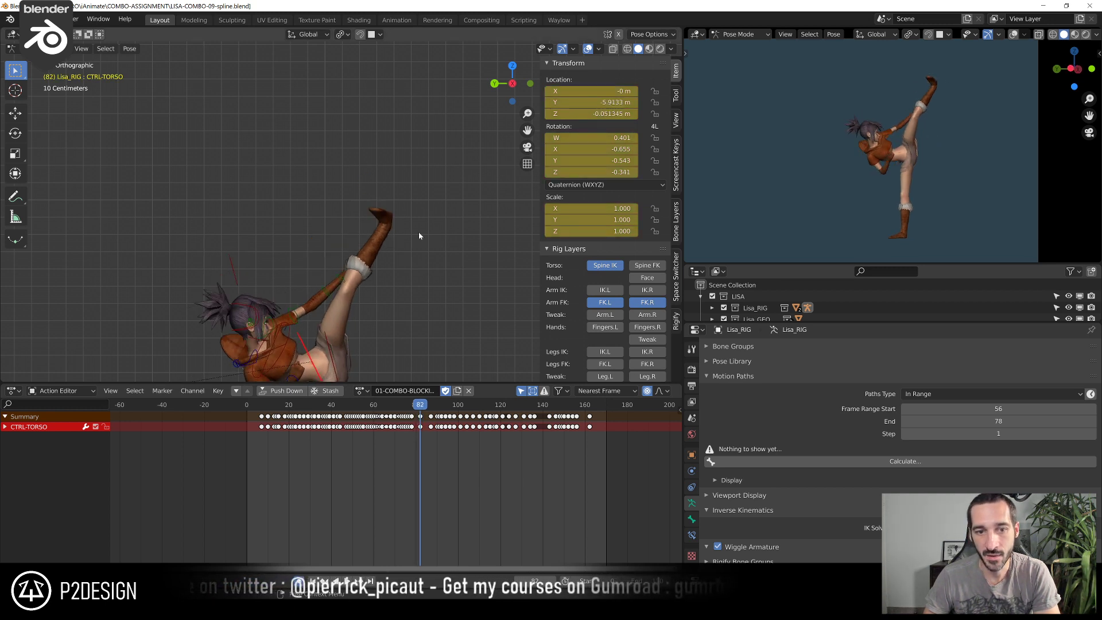
# - Compare the kicking foot's position frame by frame between frames 79 and 82, finishing on frame 82
pyautogui.press('Left')
pyautogui.press('Left')
pyautogui.press('Right')
pyautogui.press('Right')
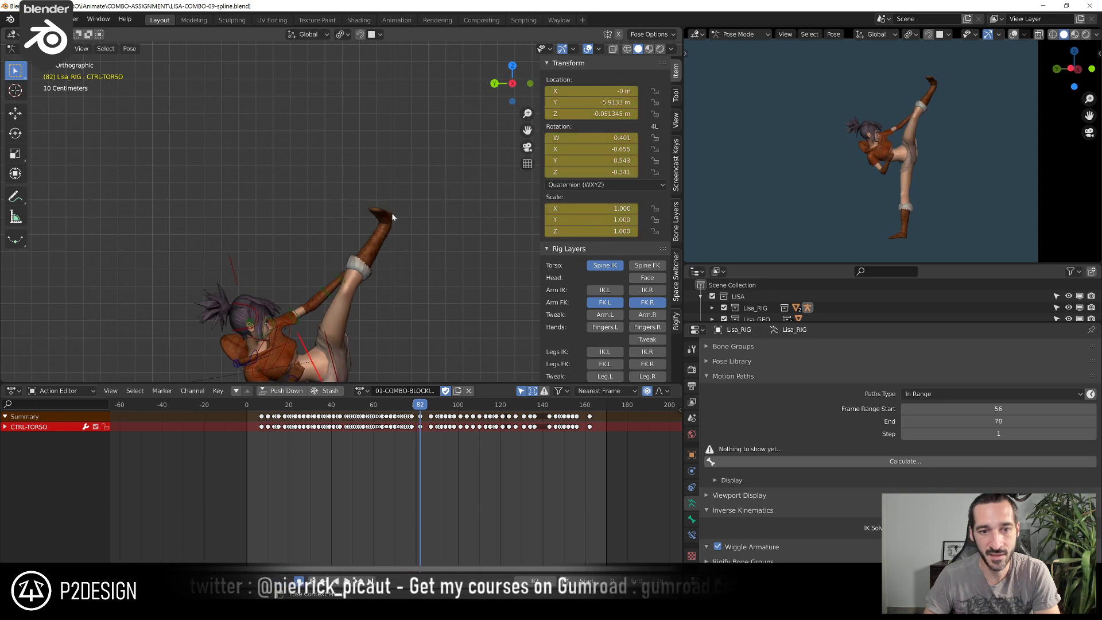
pyautogui.press('Left')
pyautogui.press('Right')
pyautogui.press('Left')
pyautogui.press('Left')
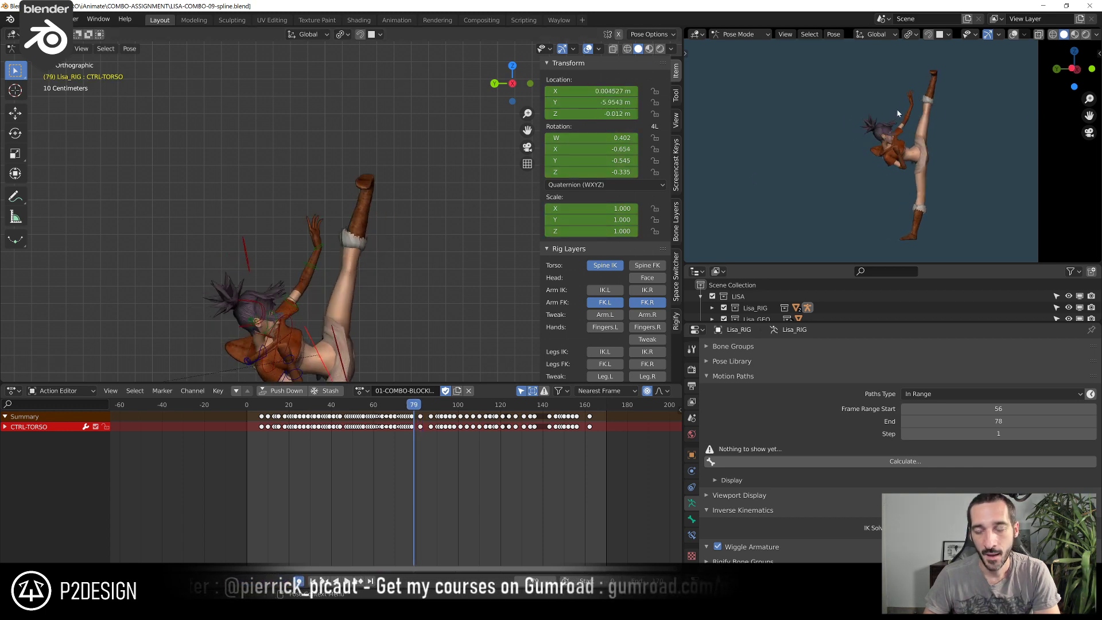
pyautogui.press('Left')
pyautogui.press('Right')
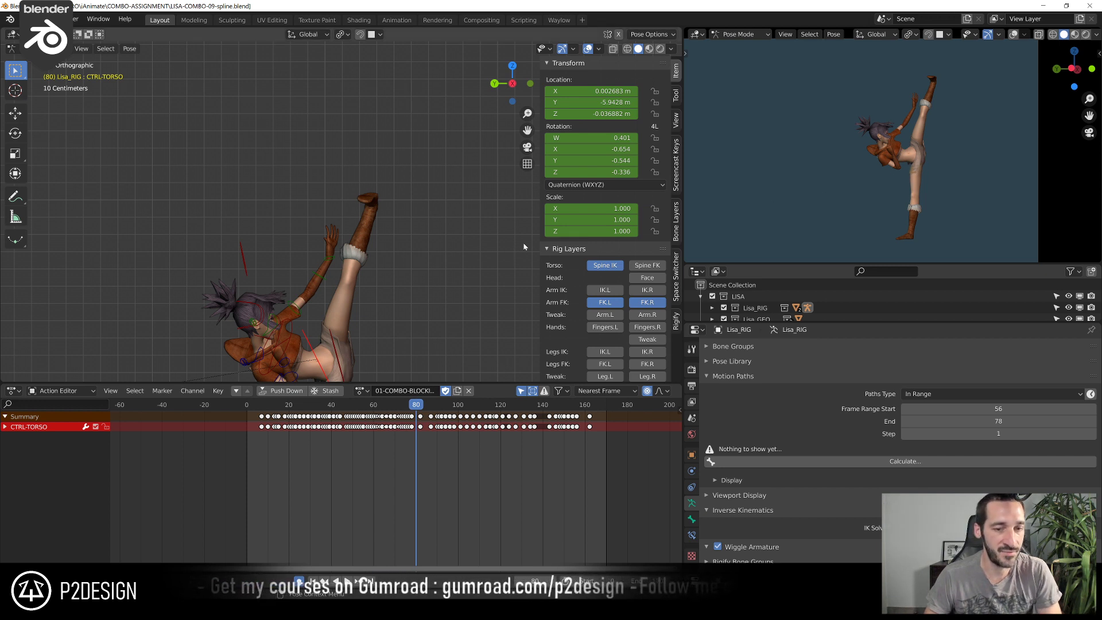
pyautogui.press('Right')
pyautogui.press('Right')
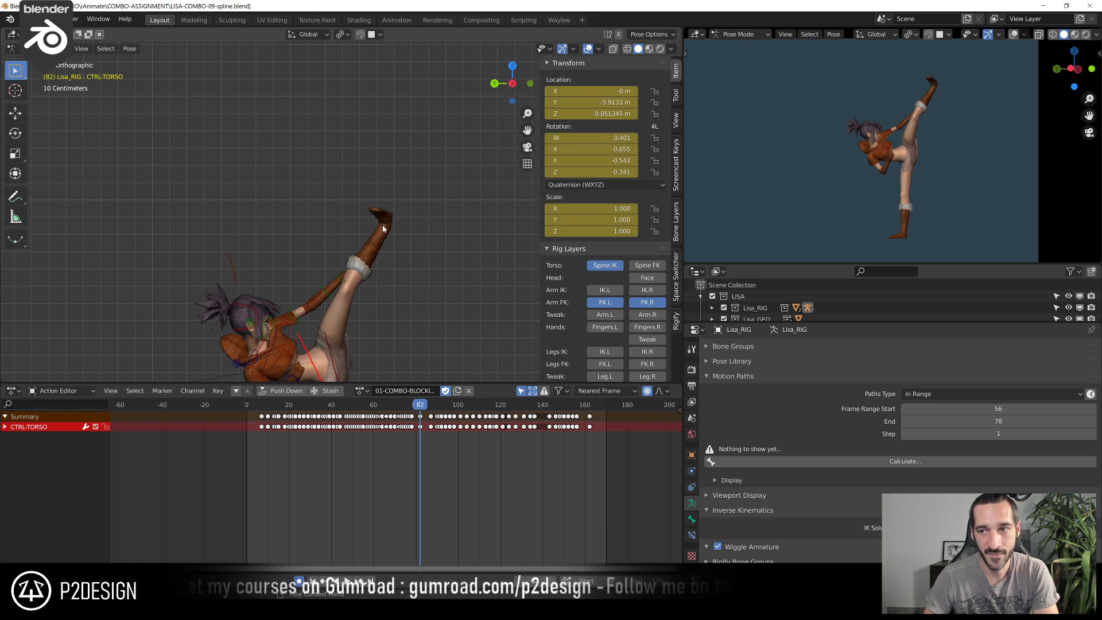
# - Step repeatedly through frames 81 to 83 to check the head, torso and raised foot, ending on frame 82
pyautogui.press('Right')
pyautogui.press('Left')
pyautogui.press('Right')
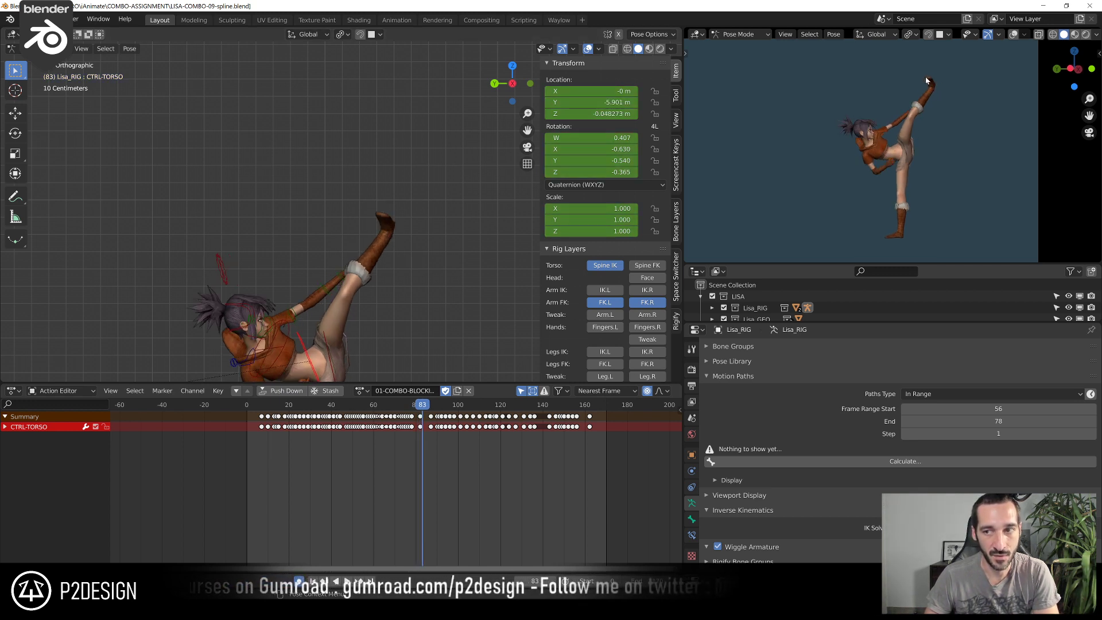
pyautogui.press('Left')
pyautogui.press('Left')
pyautogui.press('Left')
pyautogui.press('Left')
pyautogui.press('Left')
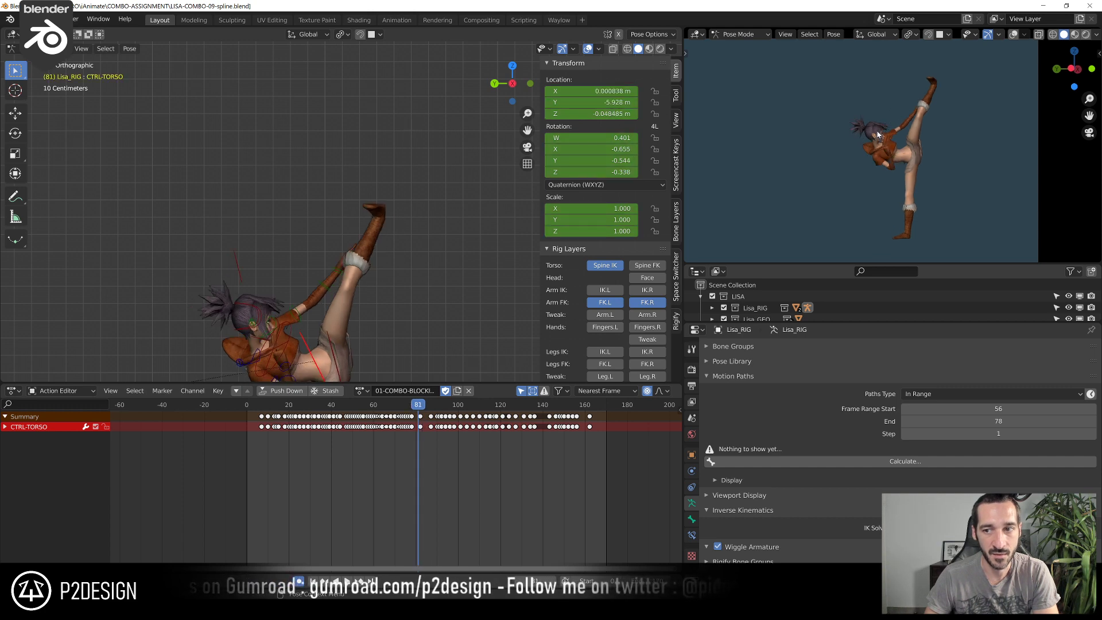
pyautogui.press('Right')
pyautogui.press('Right')
pyautogui.press('Right')
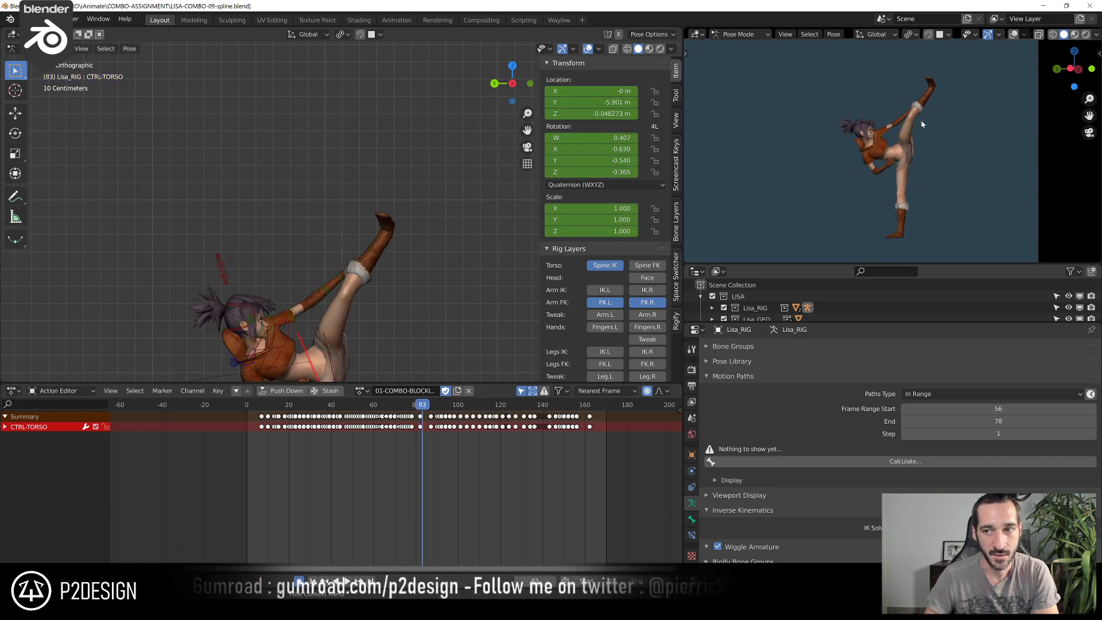
pyautogui.press('Right')
pyautogui.press('Right')
pyautogui.press('Right')
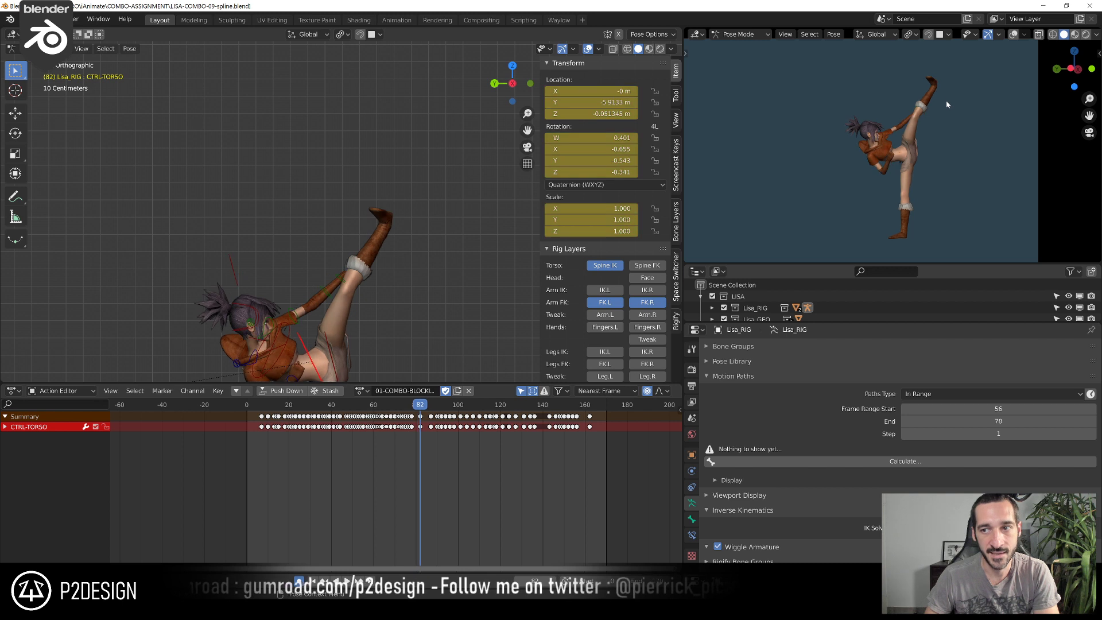